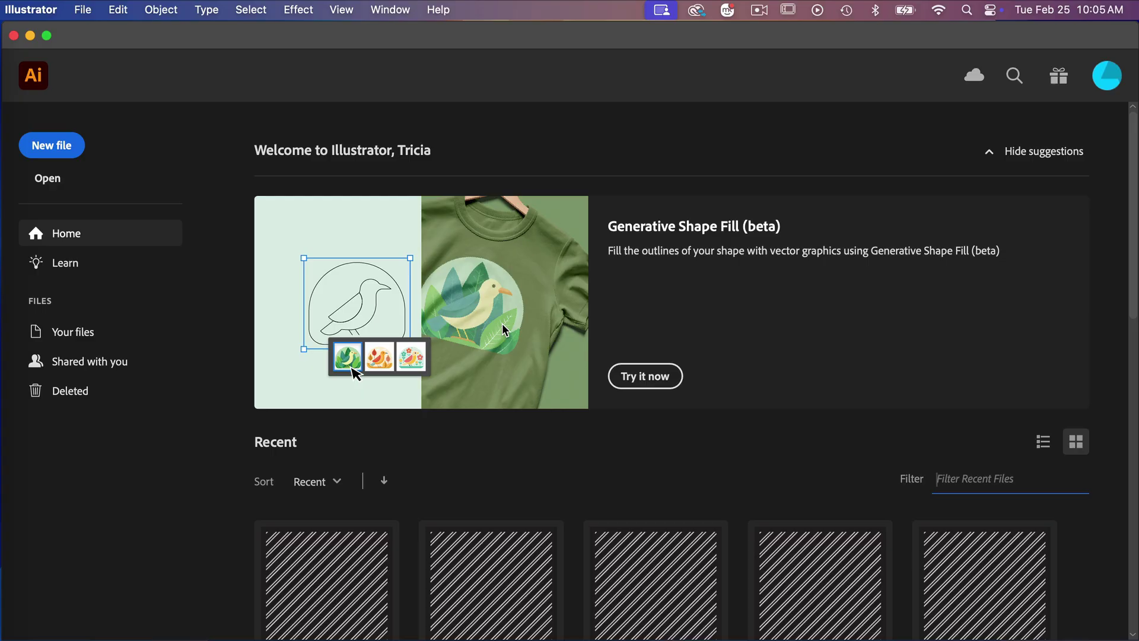
# Create a new 600 × 600 px document from the default preset.
pyautogui.click(53, 144)
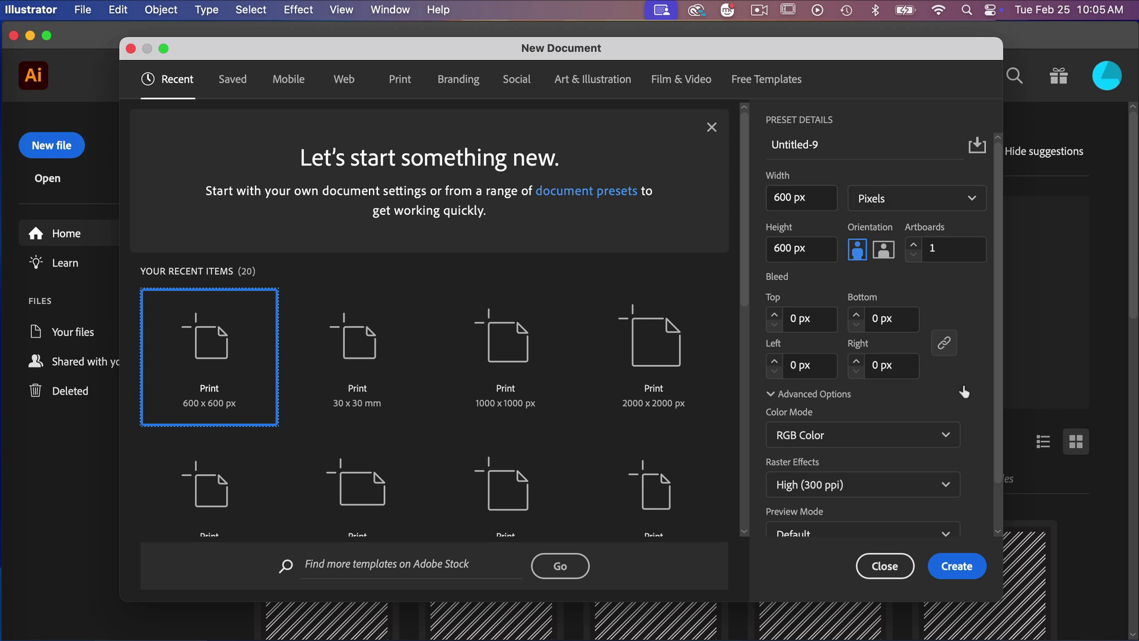
pyautogui.click(953, 567)
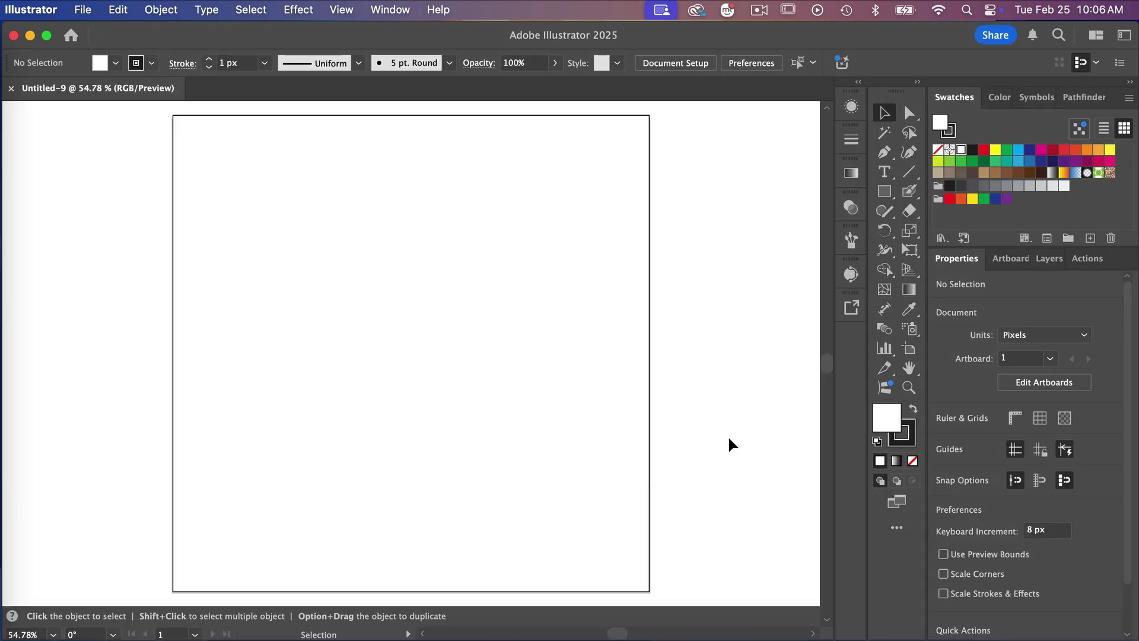
# Draw a straight Pen line from the artboard's bottom-left corner to its top-right corner.
pyautogui.press('super+minus')
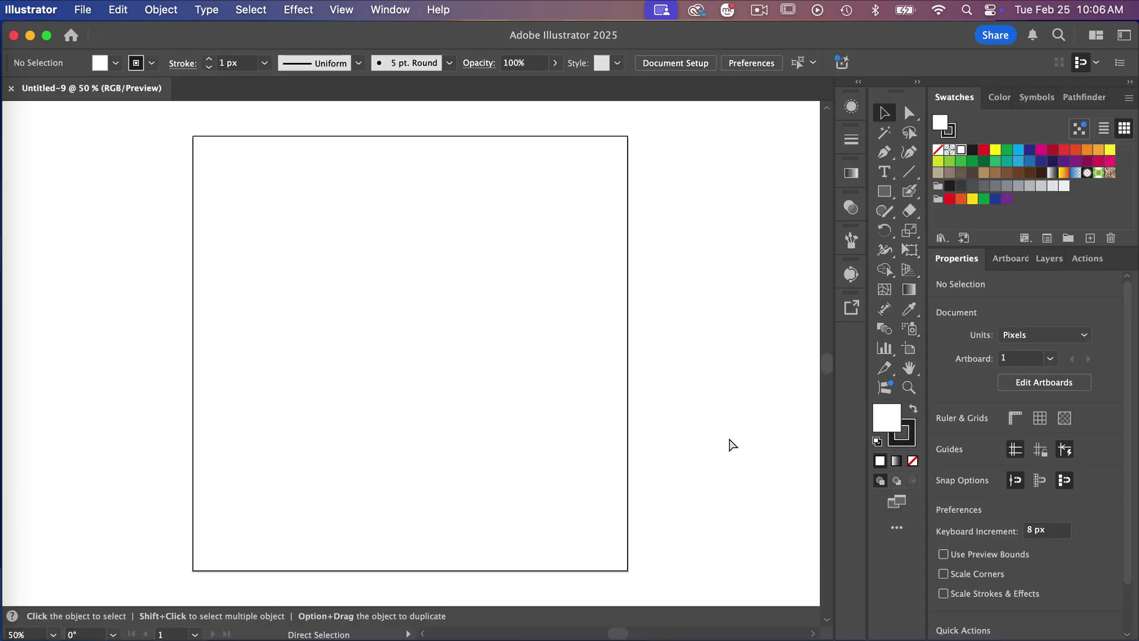
pyautogui.press('super+minus')
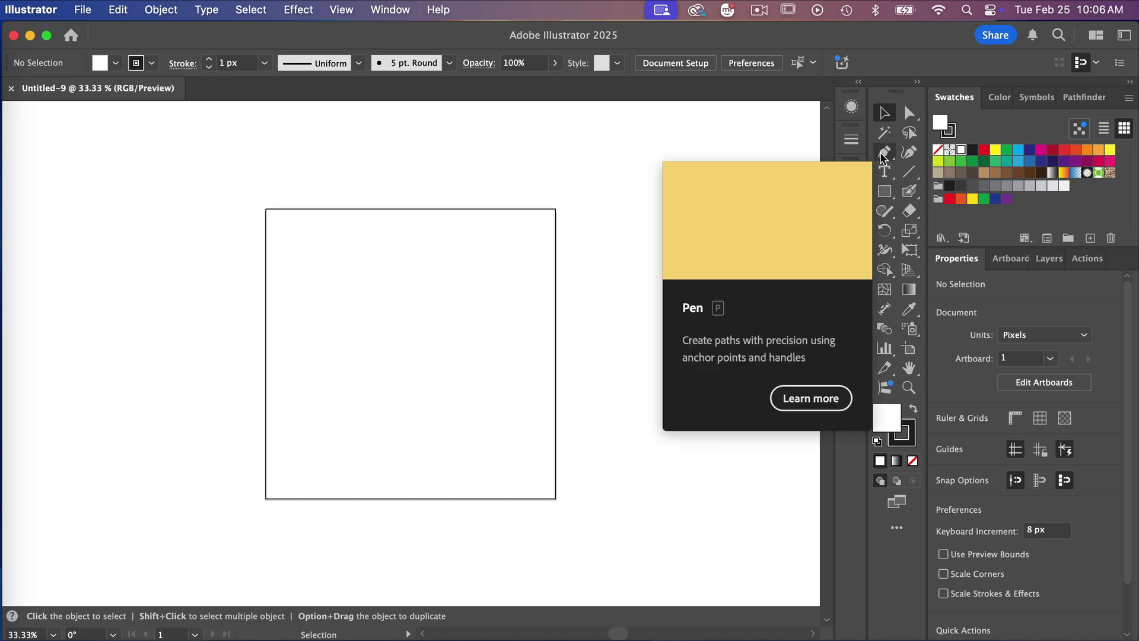
pyautogui.moveTo(883, 157); pyautogui.dragTo(958, 159)
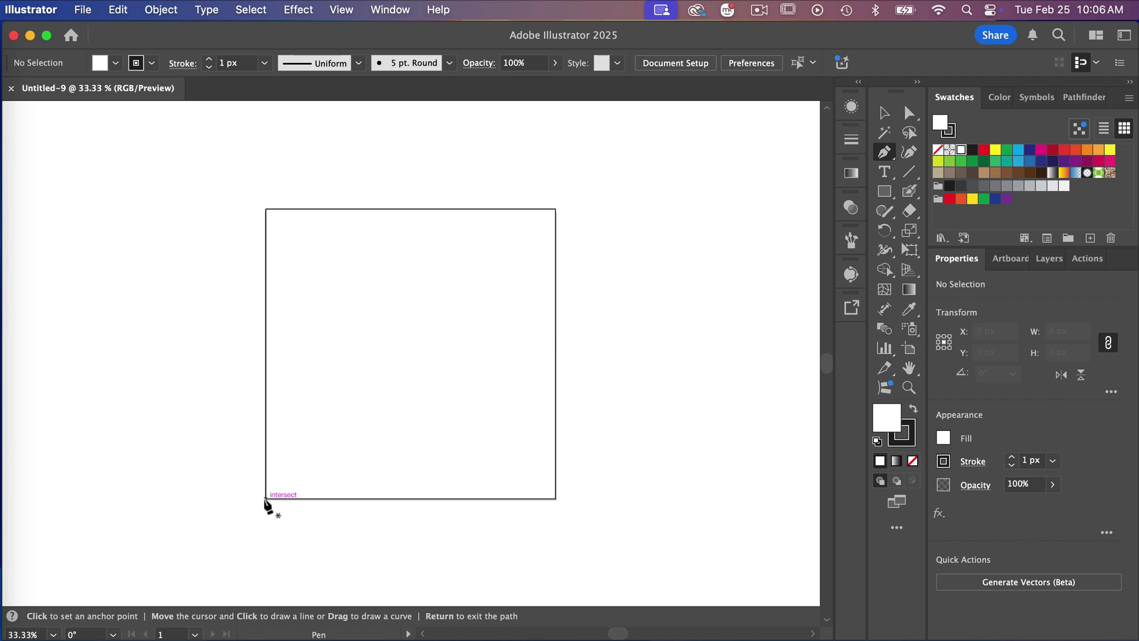
pyautogui.click(266, 499)
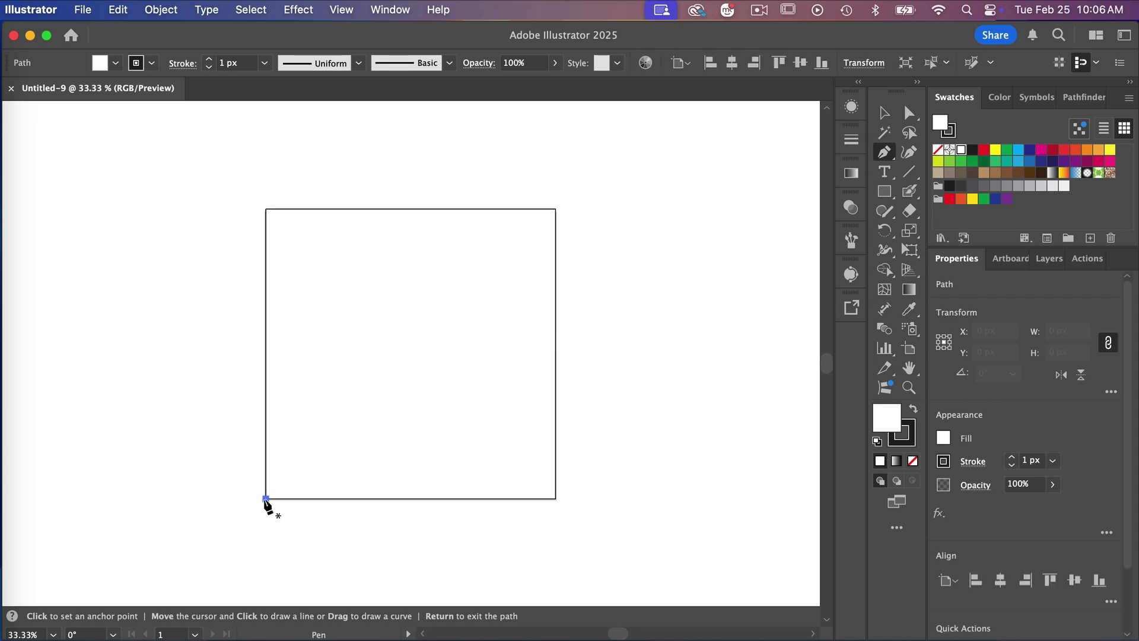
pyautogui.click(556, 209)
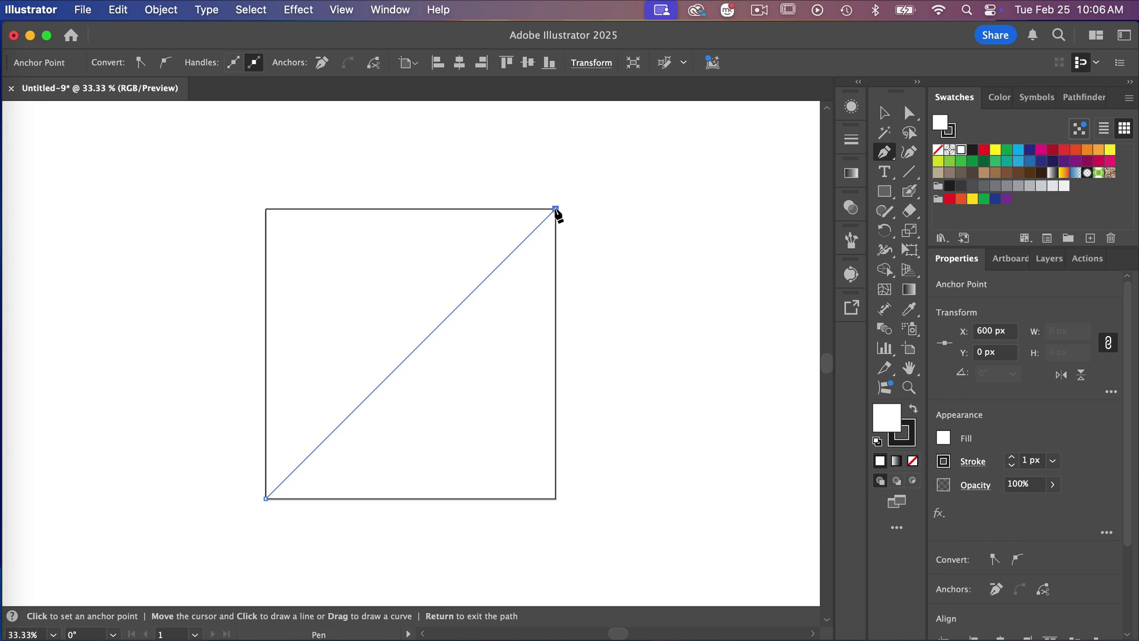
pyautogui.press('Return')
# Raise the diagonal line's stroke weight to 200 px in the Stroke panel.
pyautogui.click(852, 139)
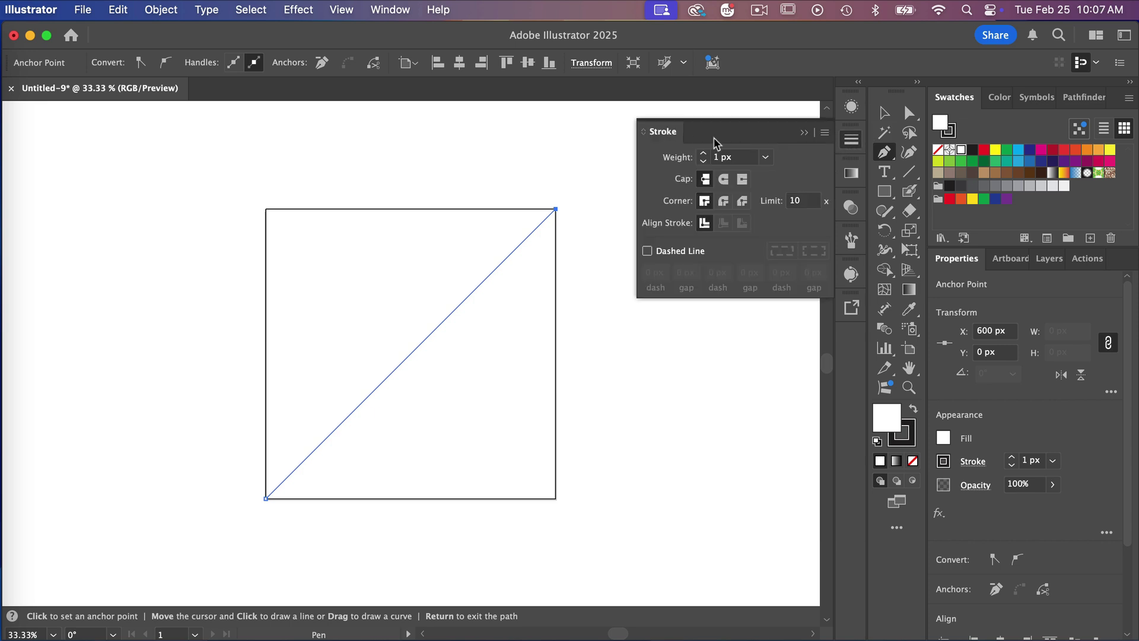
pyautogui.click(396, 11)
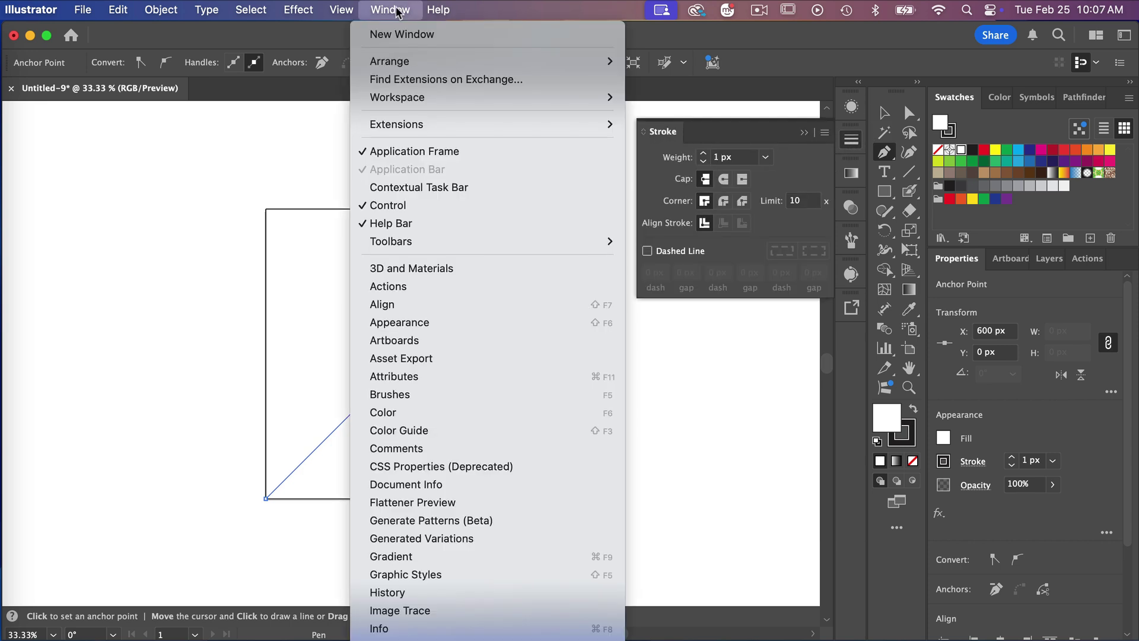
pyautogui.scroll(-10, 488, 492)
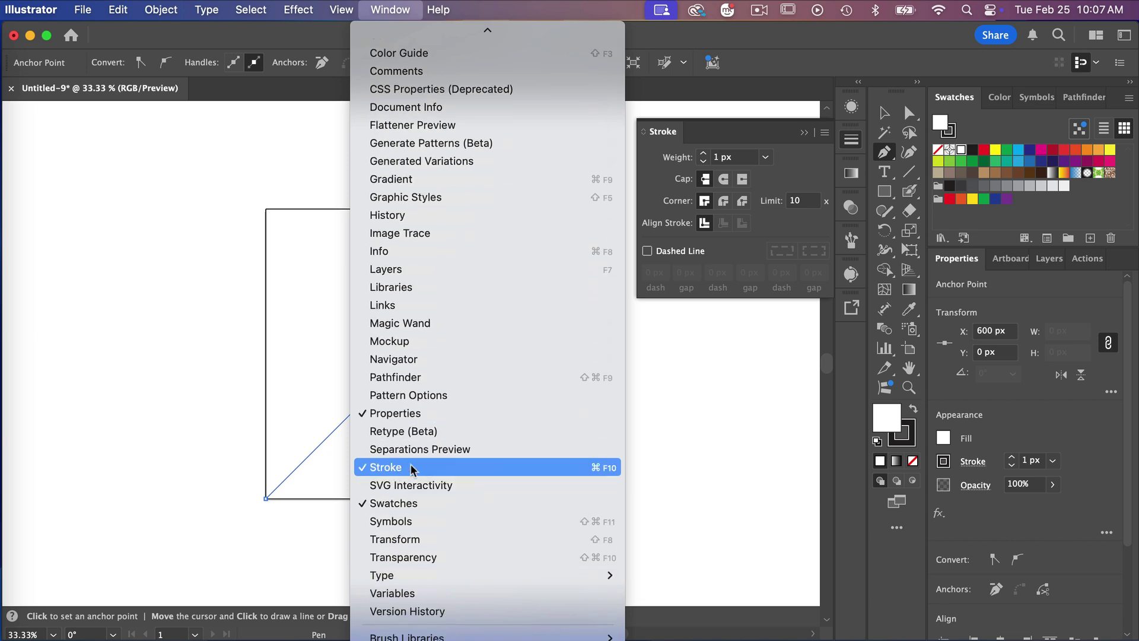
pyautogui.click(784, 127)
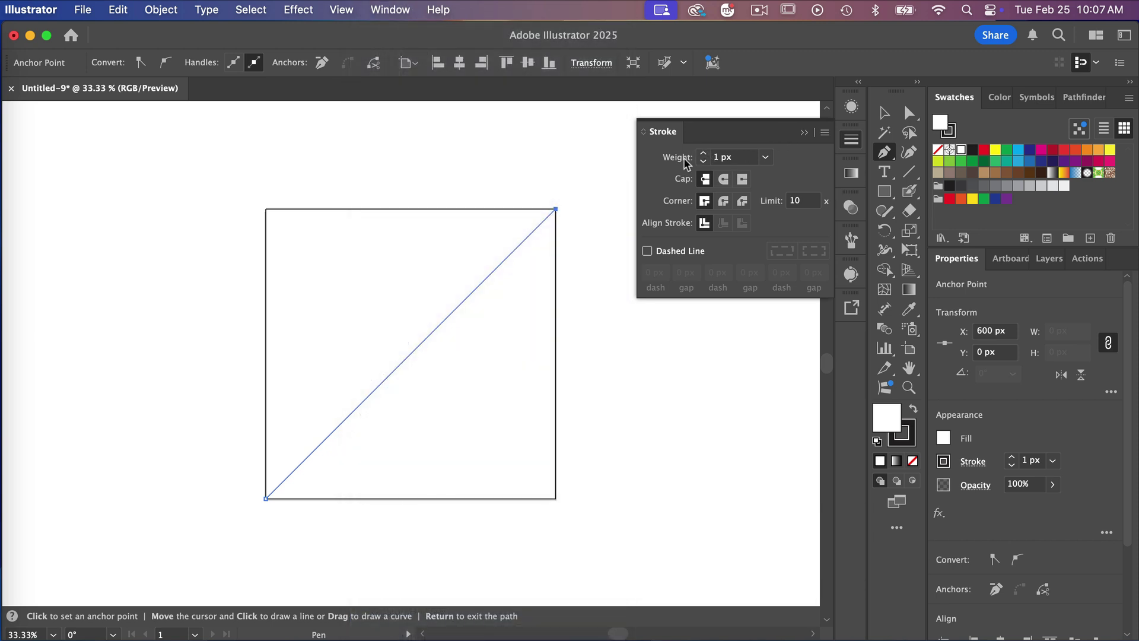
pyautogui.click(739, 158)
pyautogui.write('100')
pyautogui.press('Return')
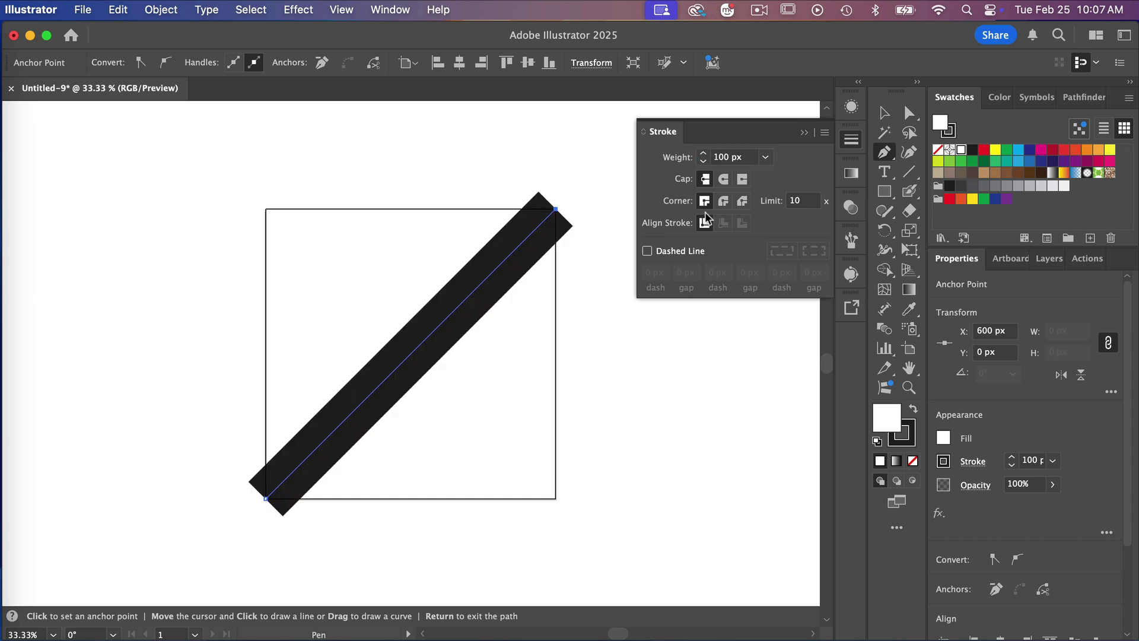
pyautogui.click(700, 159)
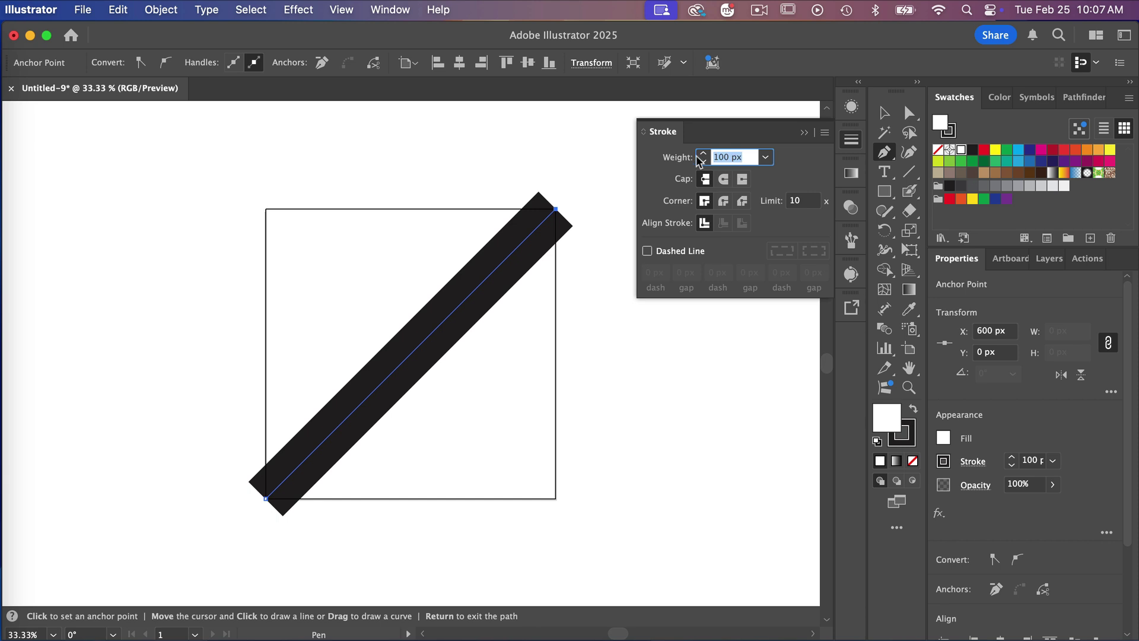
pyautogui.write('200')
pyautogui.press('Return')
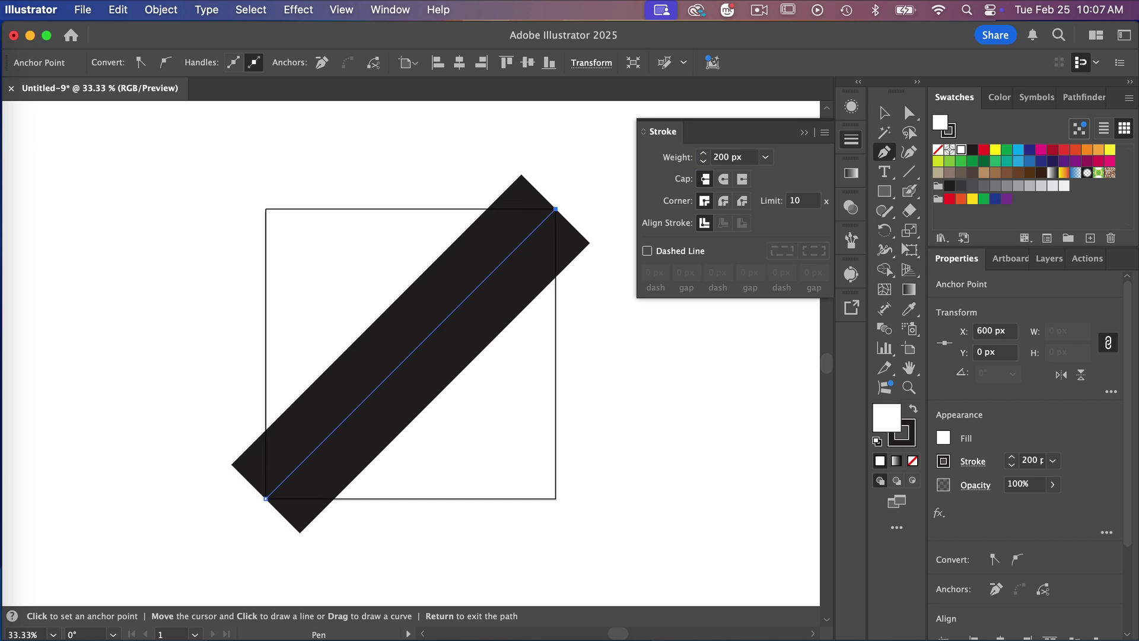
pyautogui.click(805, 132)
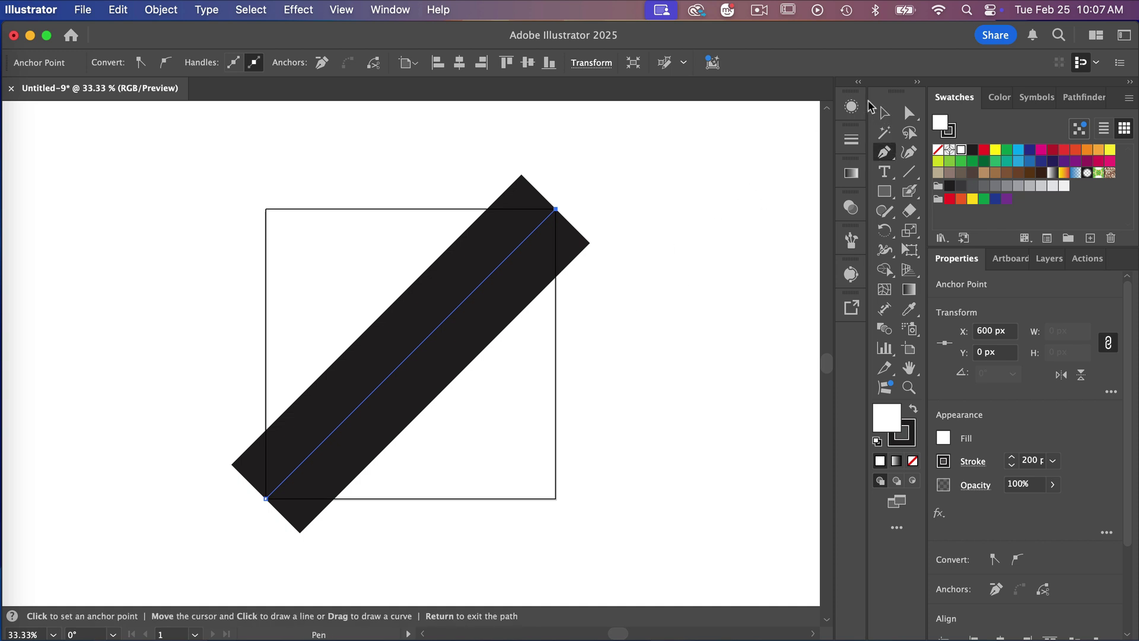
pyautogui.click(886, 111)
# Copy the thick diagonal bar and paste a duplicate via the right-click menu.
pyautogui.click(489, 286)
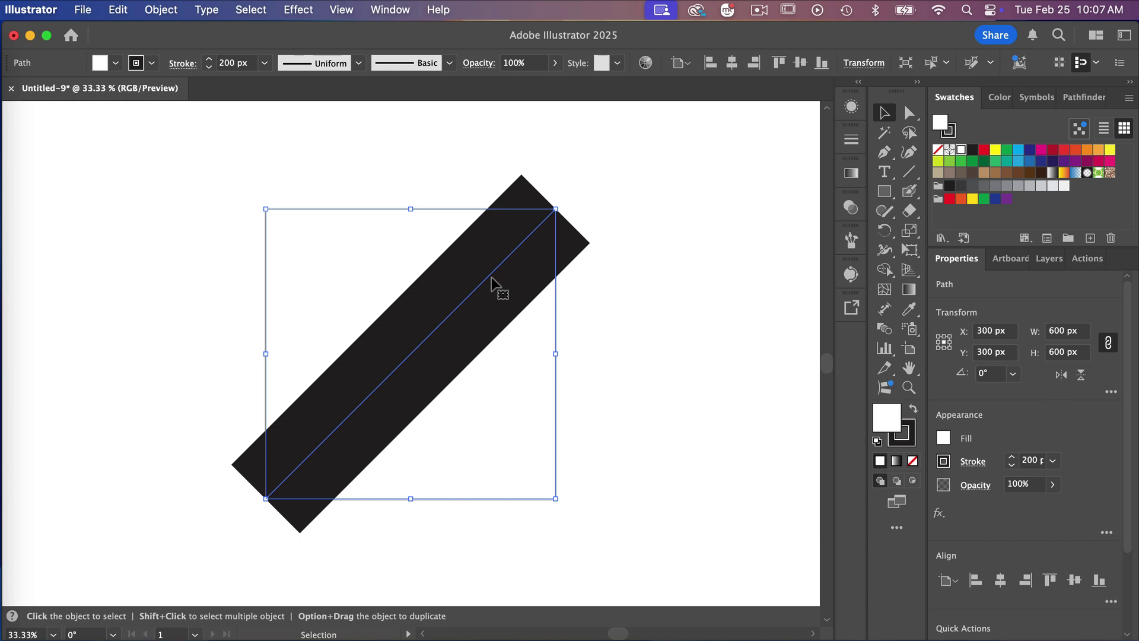
pyautogui.rightClick(492, 284)
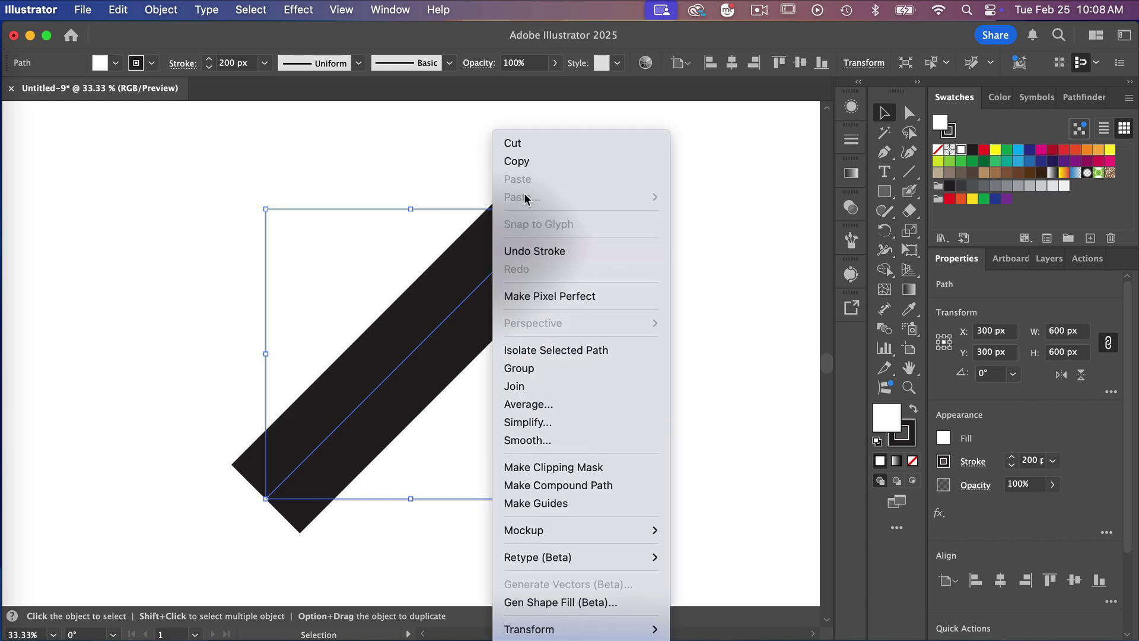
pyautogui.click(530, 166)
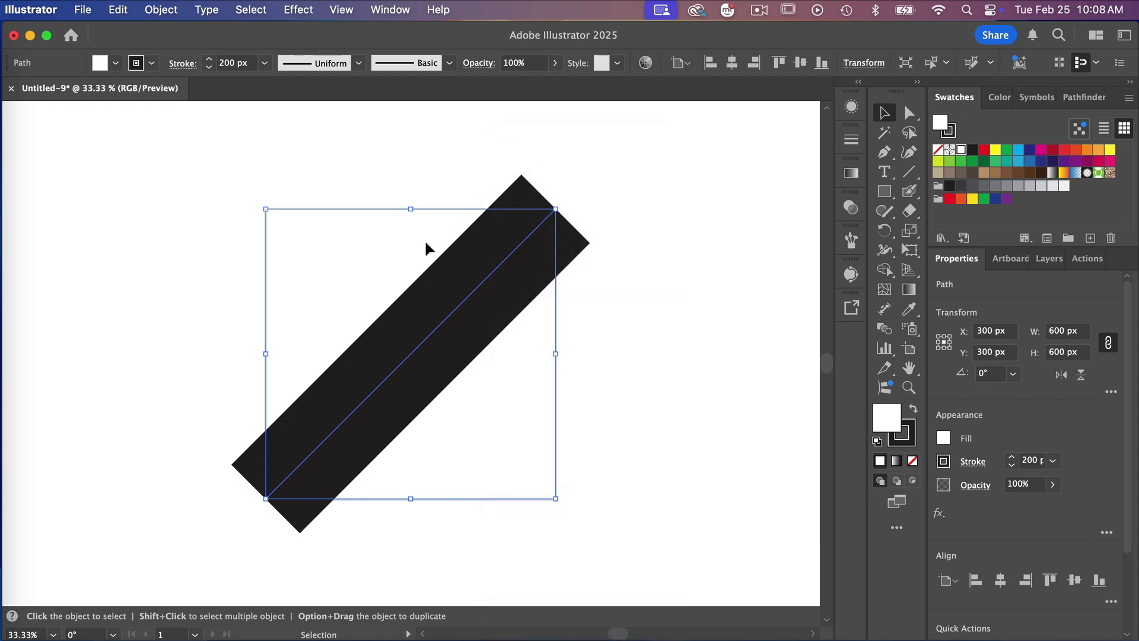
pyautogui.rightClick(386, 251)
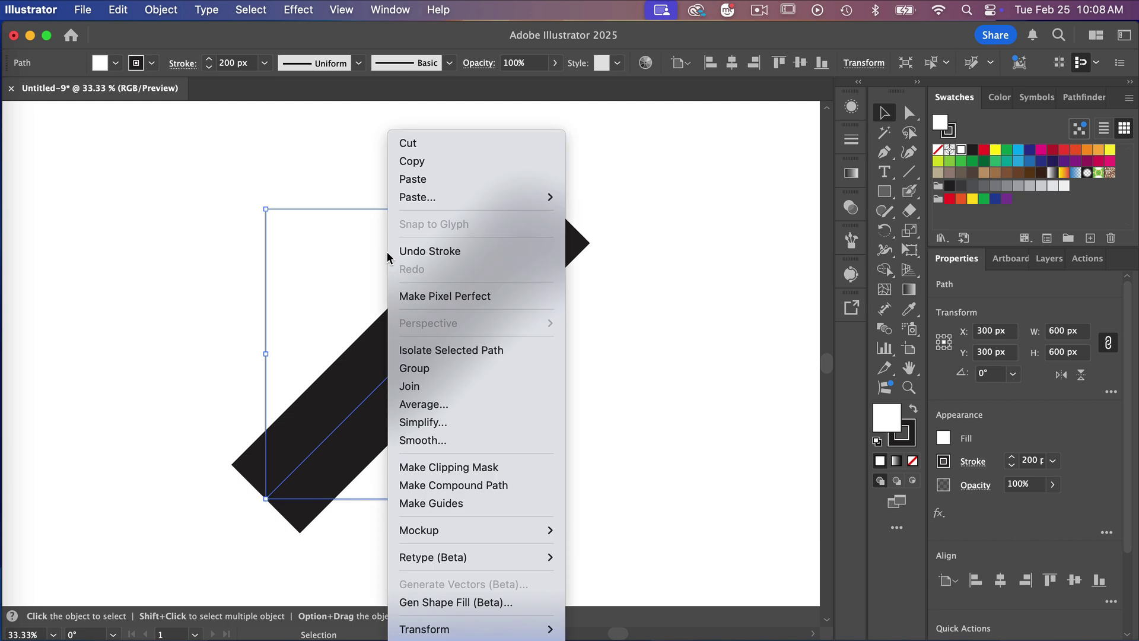
pyautogui.click(423, 179)
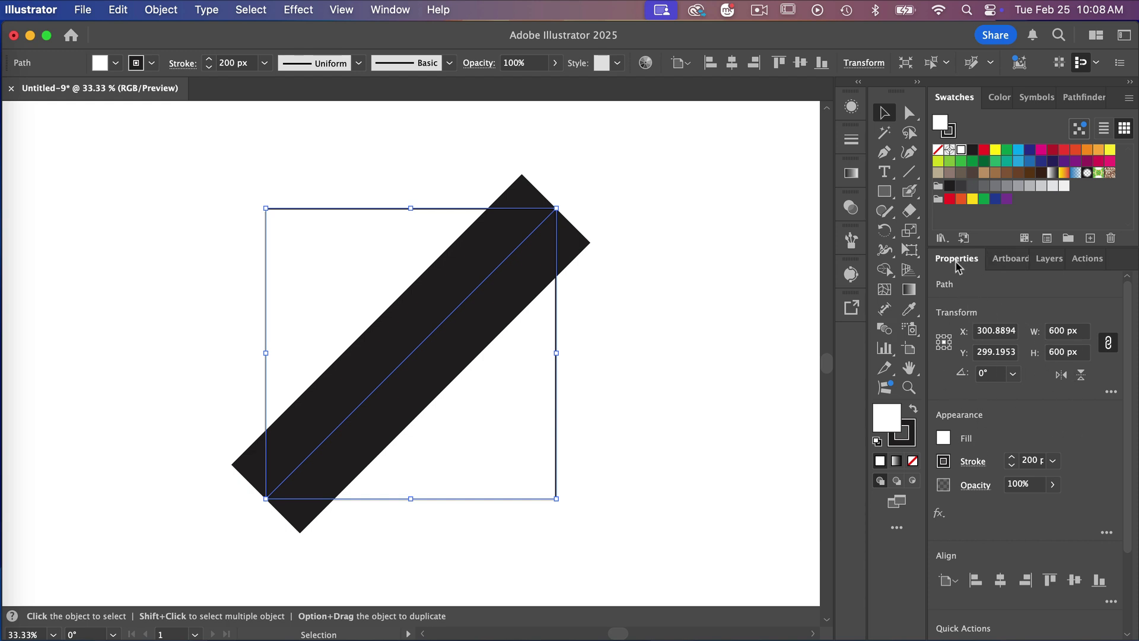
# Browse the list of available panels and close it without choosing one.
pyautogui.click(394, 12)
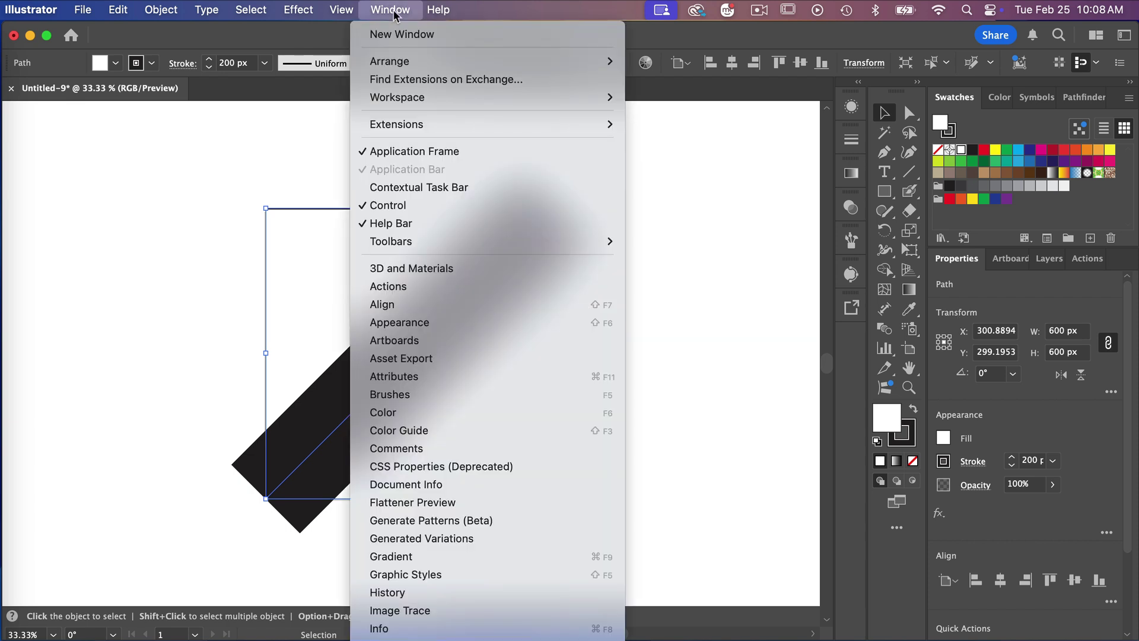
pyautogui.scroll(-5, 453, 310)
pyautogui.scroll(-2, 397, 596)
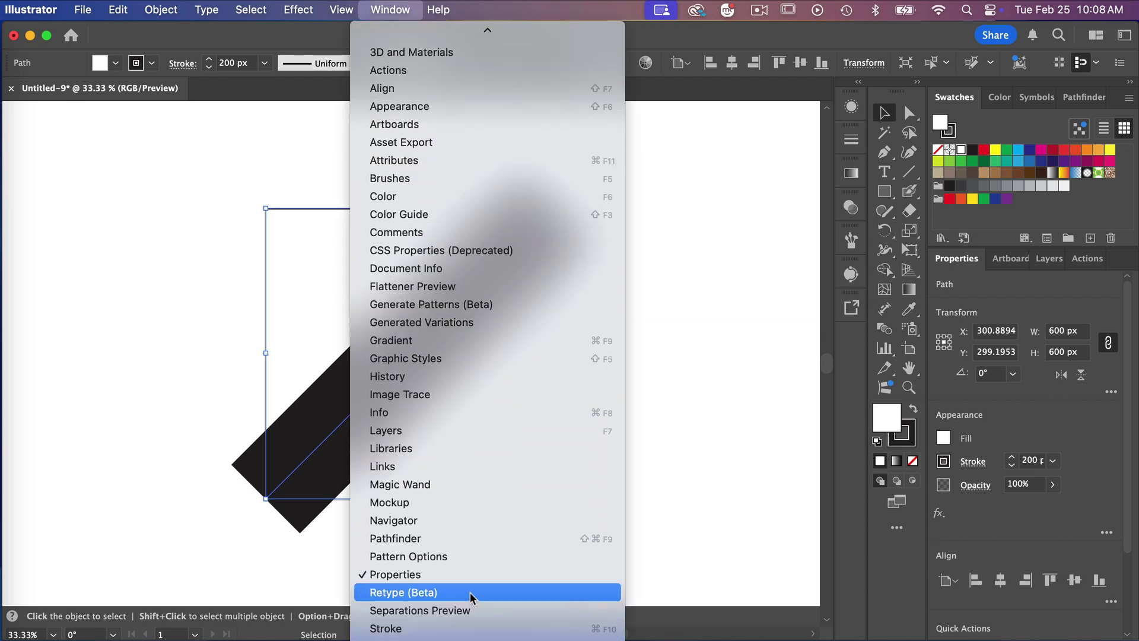
pyautogui.click(688, 496)
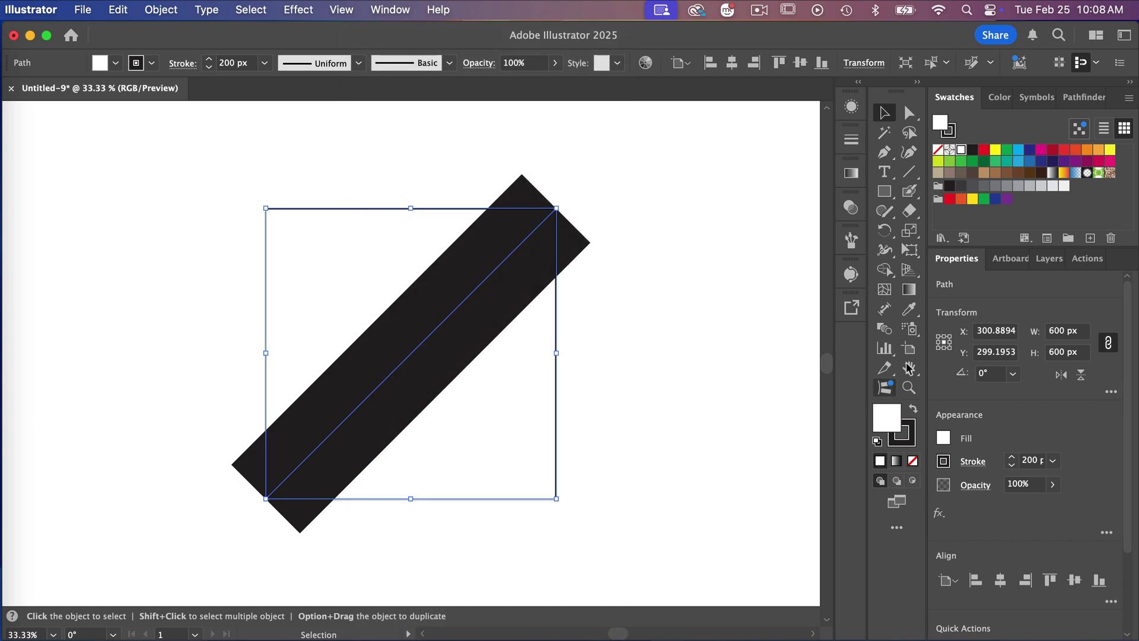
# Move the pasted bar to X 0 px and Y 0 px in the Transform section.
pyautogui.click(994, 332)
pyautogui.doubleClick(993, 333)
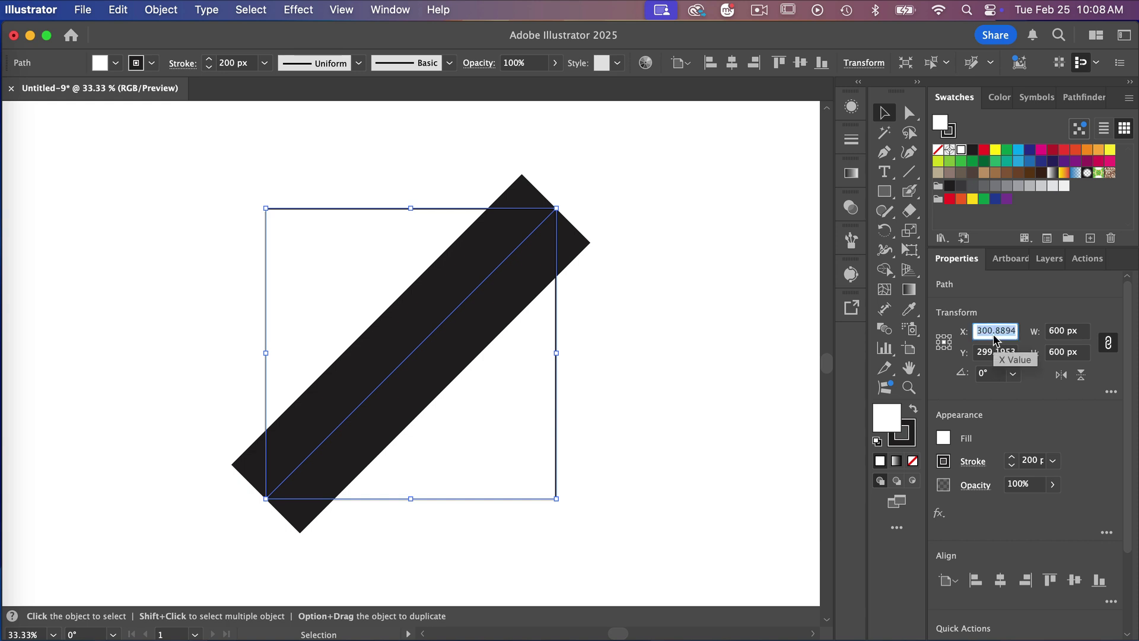
pyautogui.write('0')
pyautogui.click(991, 352)
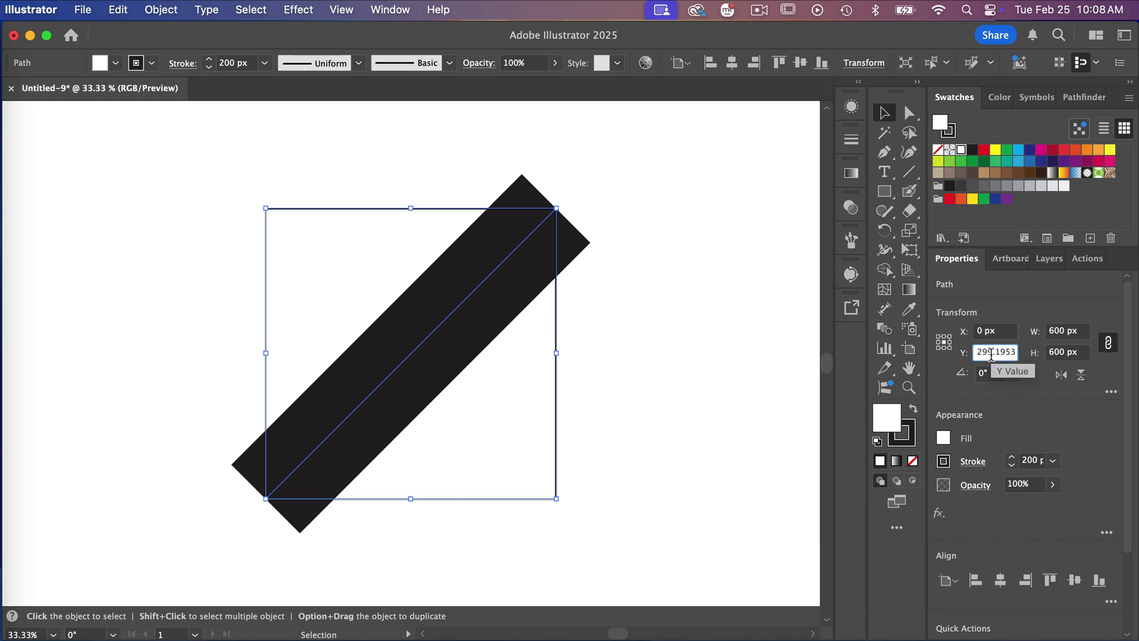
pyautogui.doubleClick(991, 353)
pyautogui.write('0')
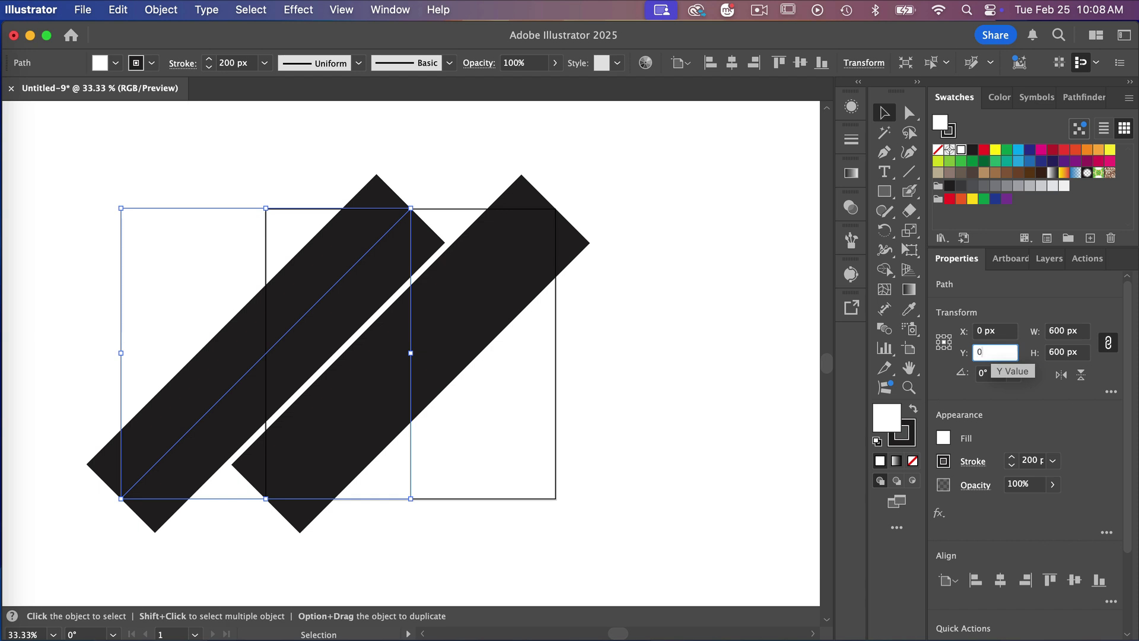
pyautogui.press('Return')
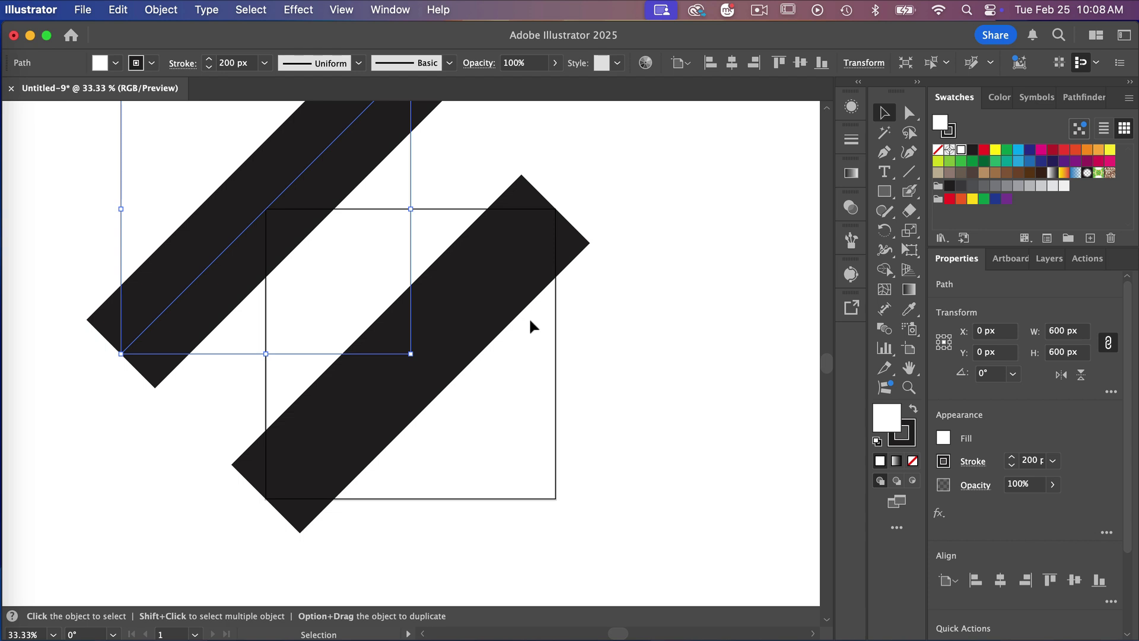
# Set the third bar's position to X 600 px and Y 600 px.
pyautogui.press('super')
pyautogui.press('super')
pyautogui.click(976, 331)
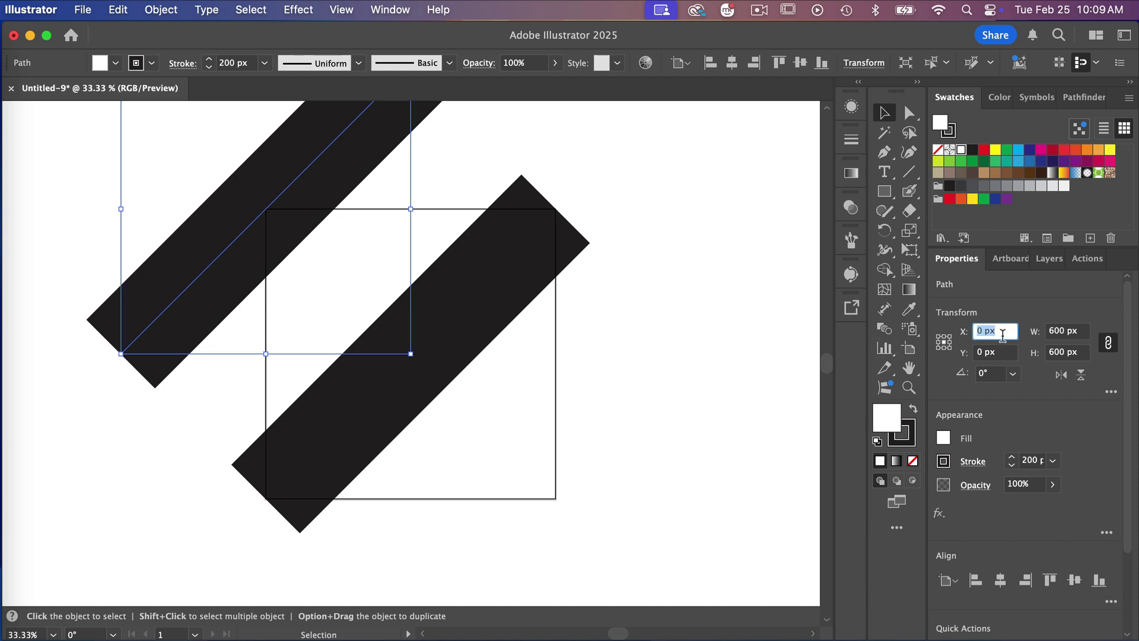
pyautogui.write('600')
pyautogui.click(1008, 351)
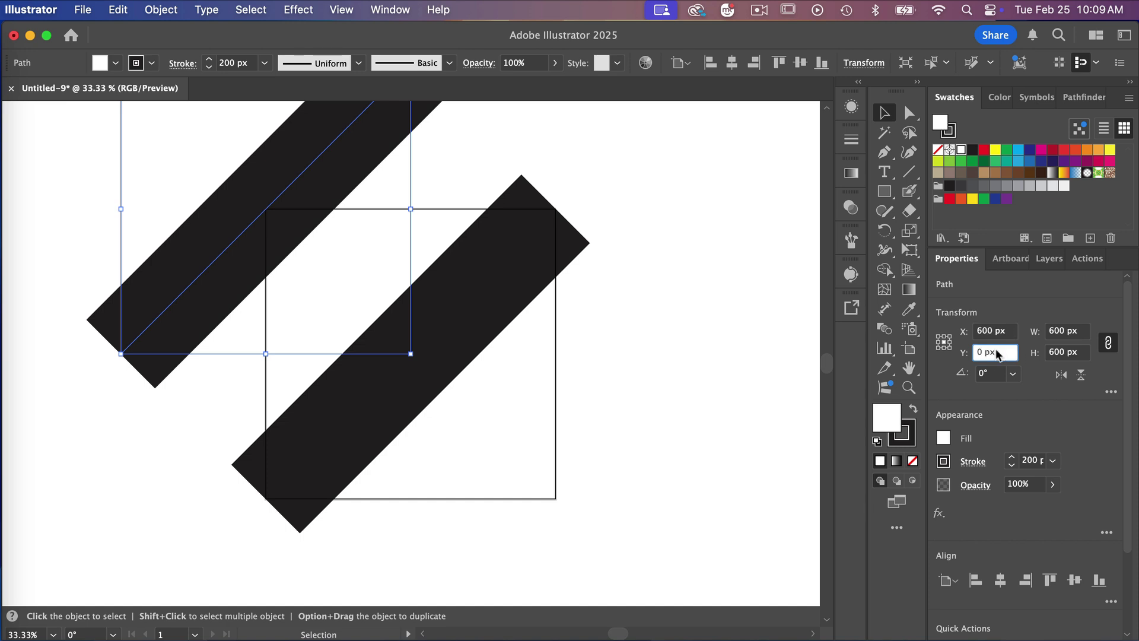
pyautogui.write('600')
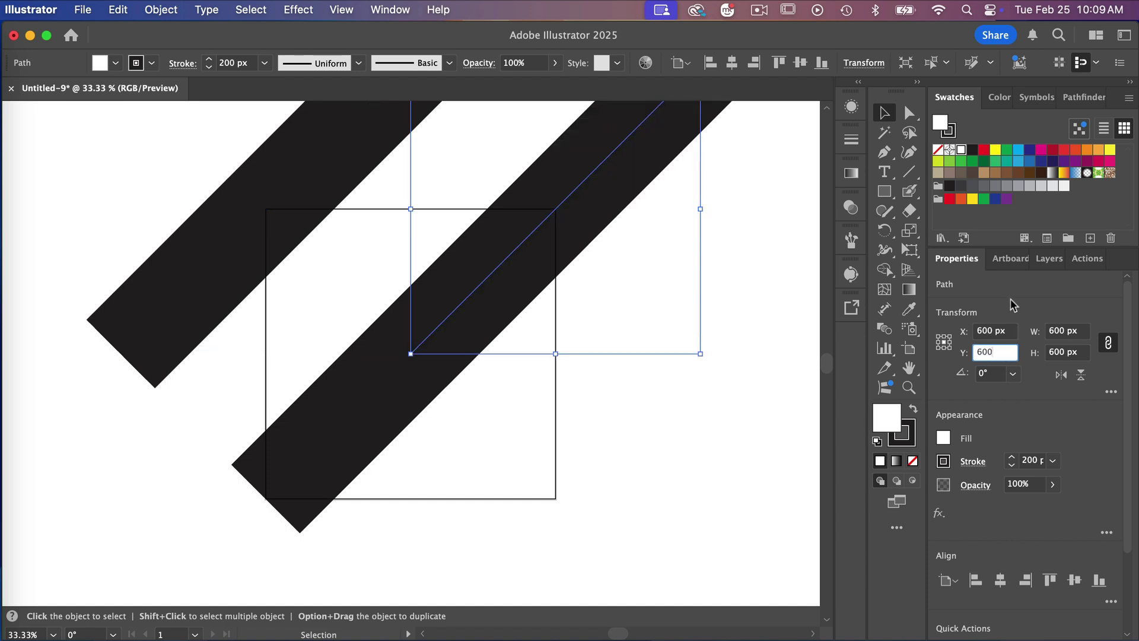
pyautogui.press('Return')
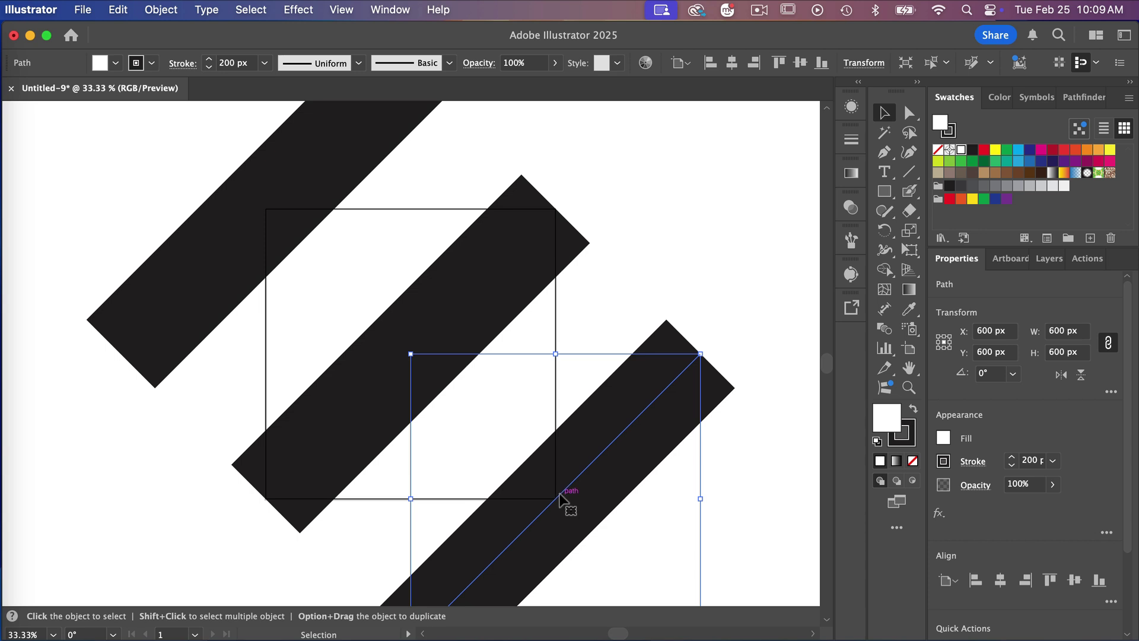
# Draw a 600 × 600 px square with the Rectangle tool's size dialog.
pyautogui.click(884, 192)
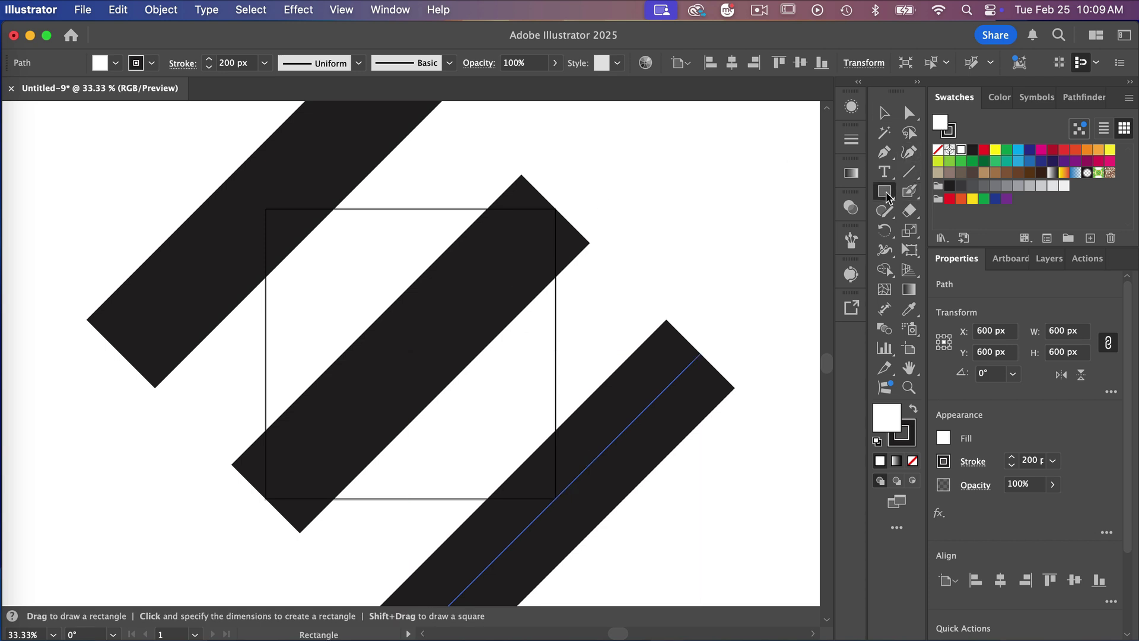
pyautogui.click(572, 327)
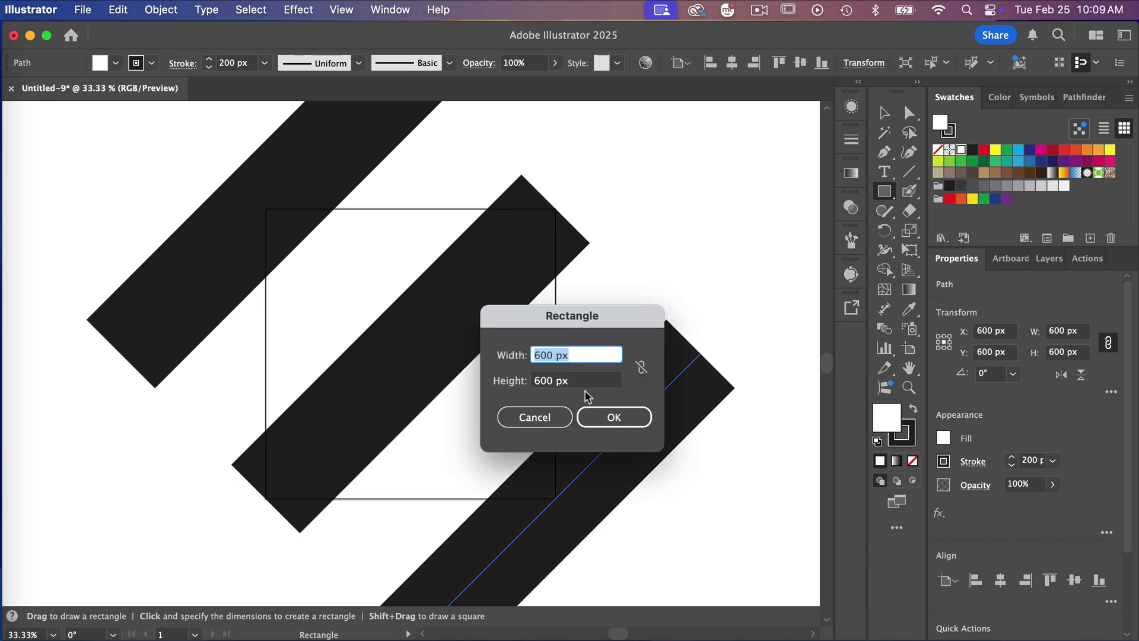
pyautogui.click(599, 411)
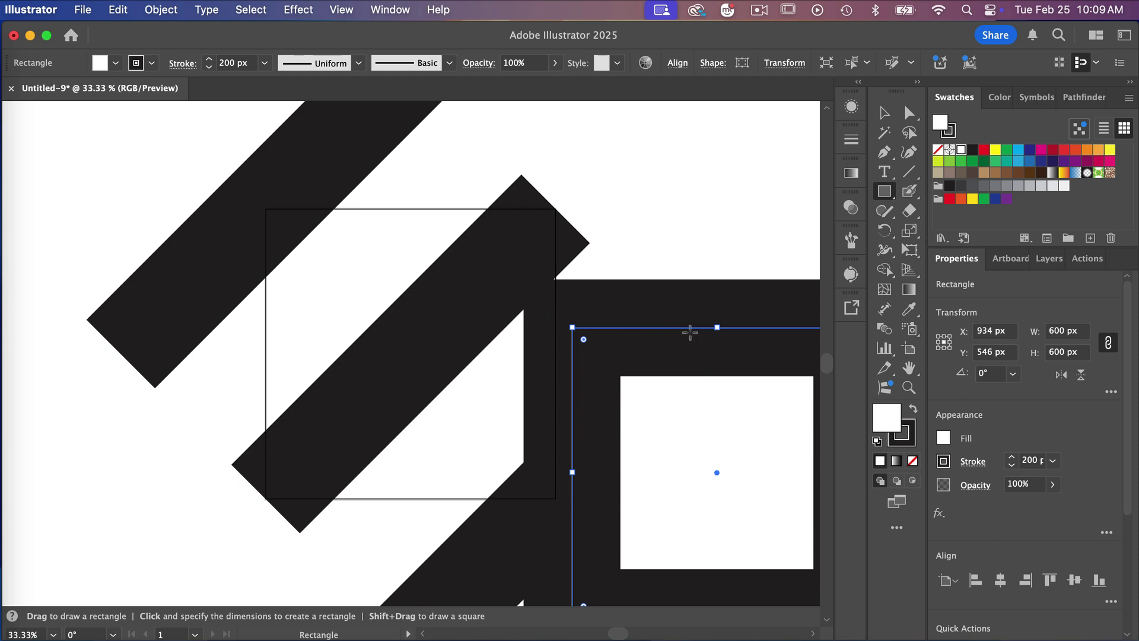
# Centre the square horizontally and vertically, then set its fill to None.
pyautogui.click(678, 63)
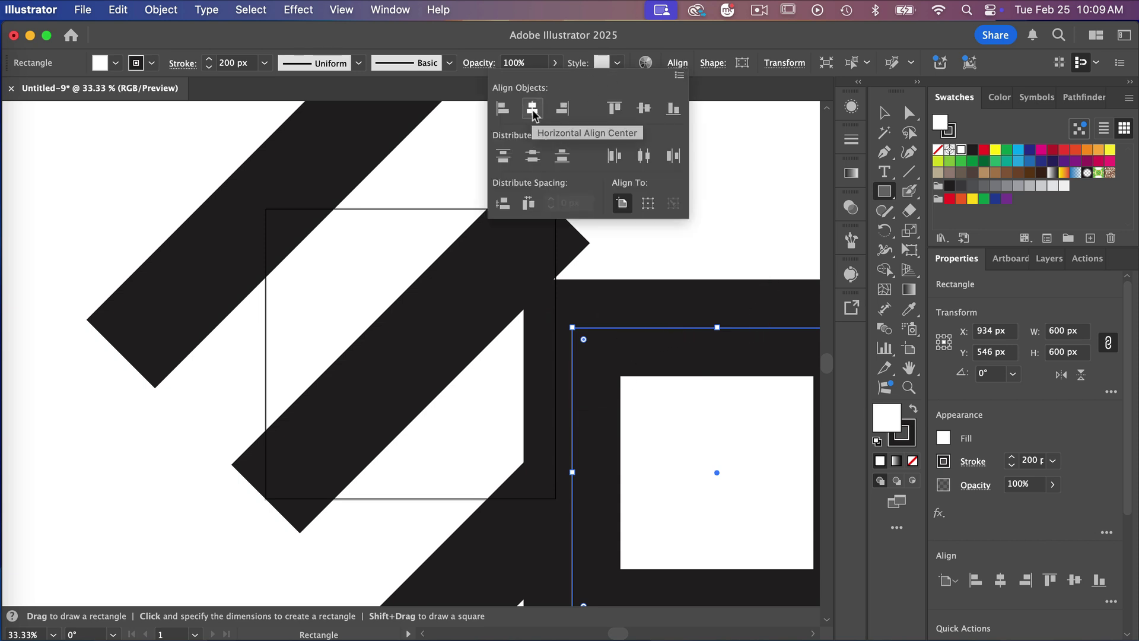
pyautogui.click(534, 113)
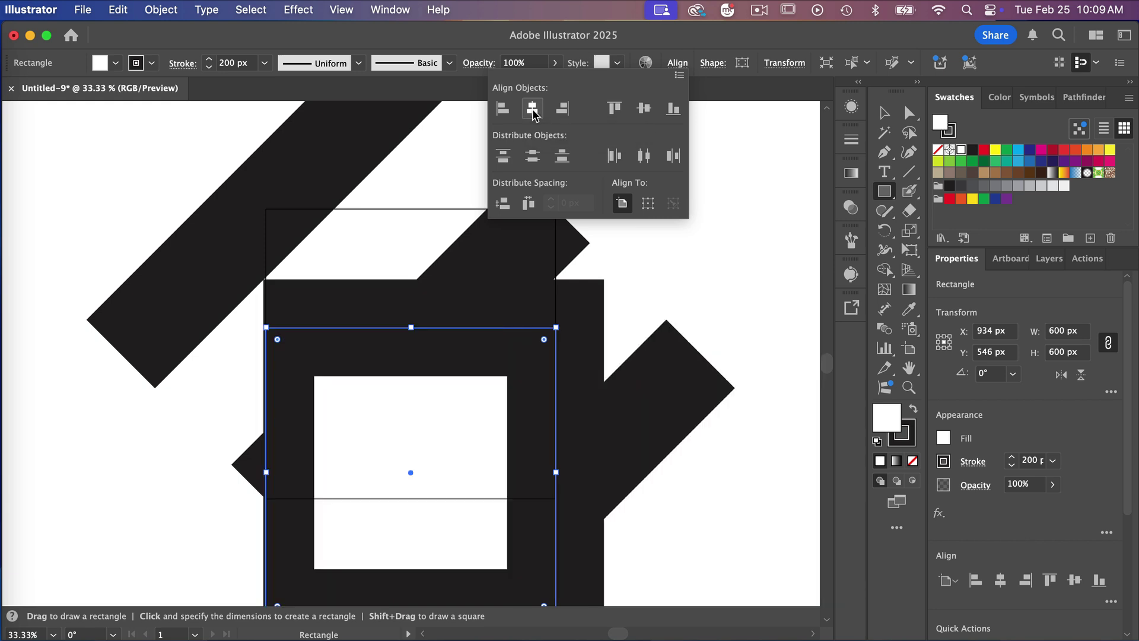
pyautogui.click(643, 108)
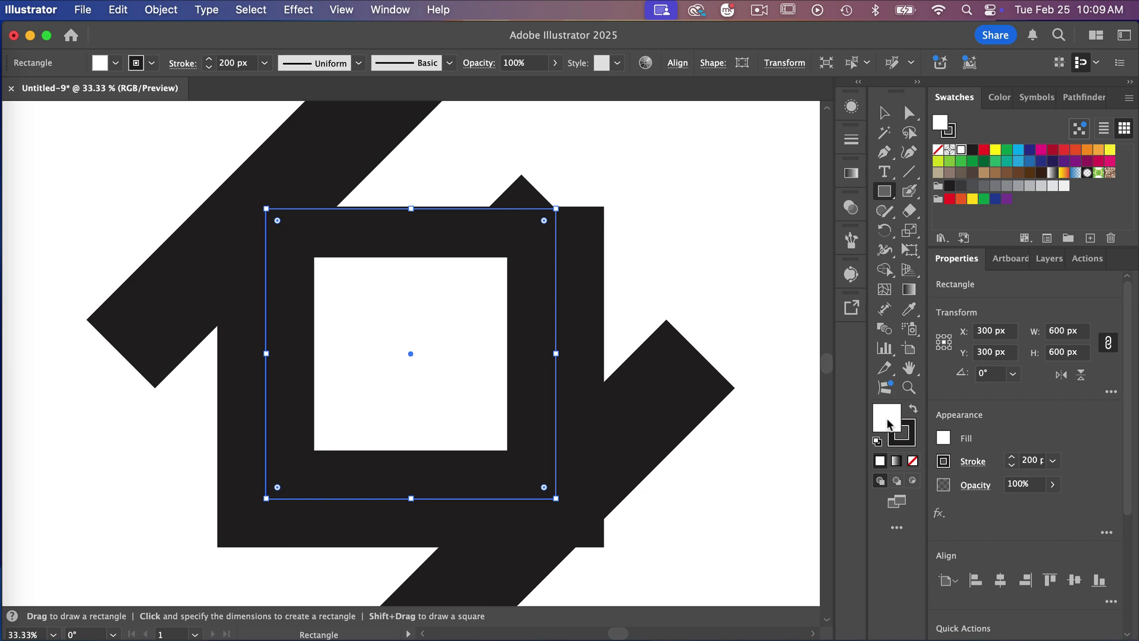
pyautogui.click(912, 460)
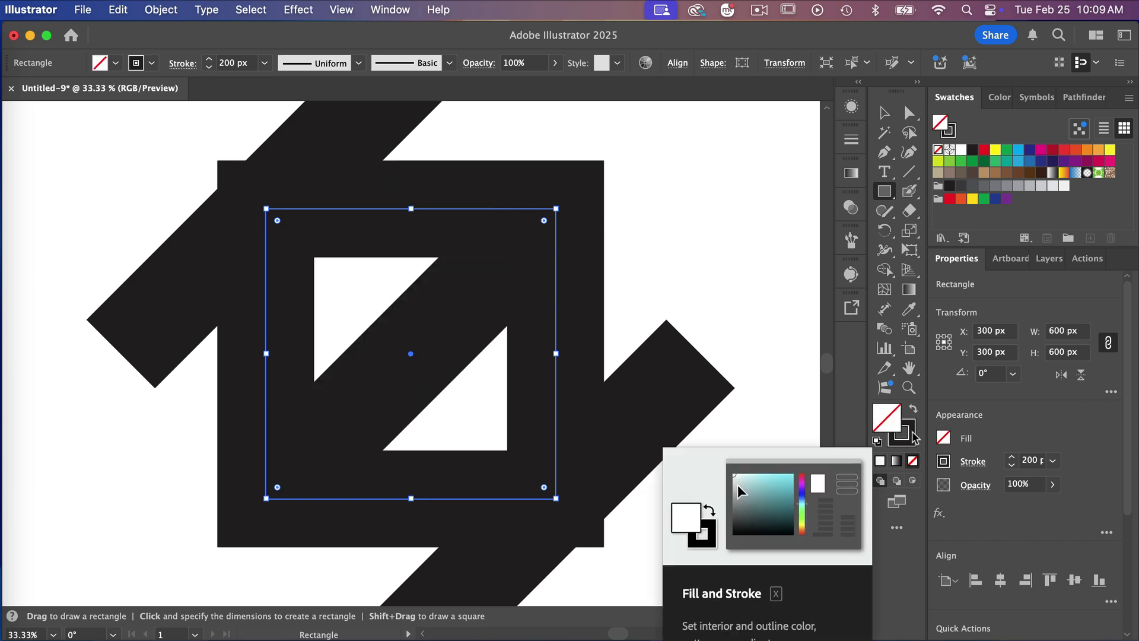
# Set the square's stroke to None and drag <Rectangle> below the three paths in Layer 1.
pyautogui.click(903, 428)
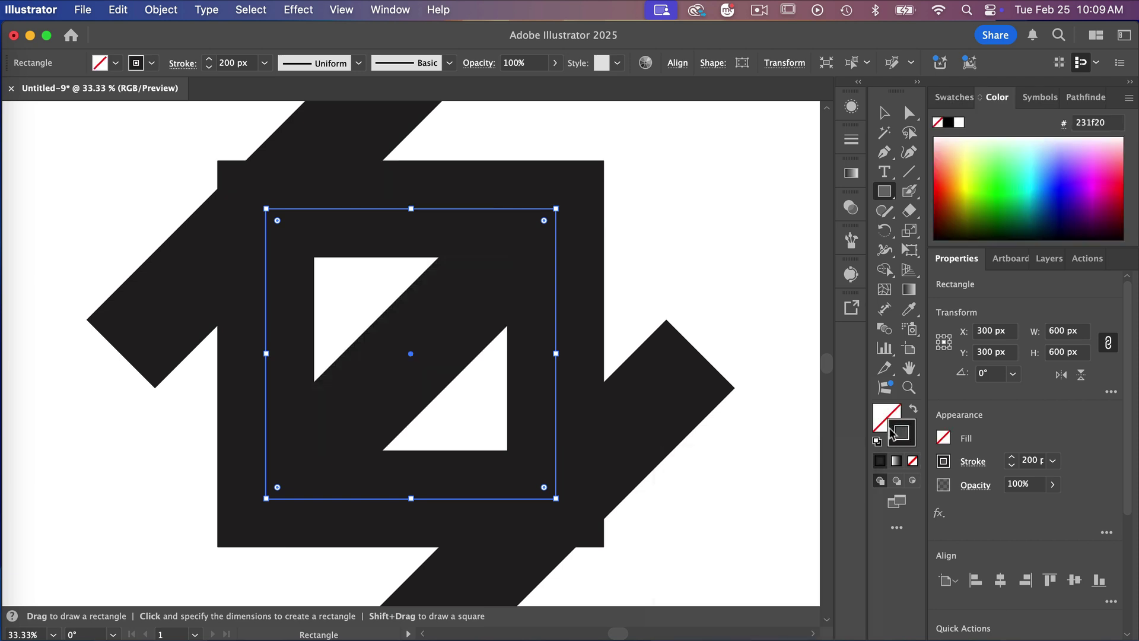
pyautogui.click(913, 461)
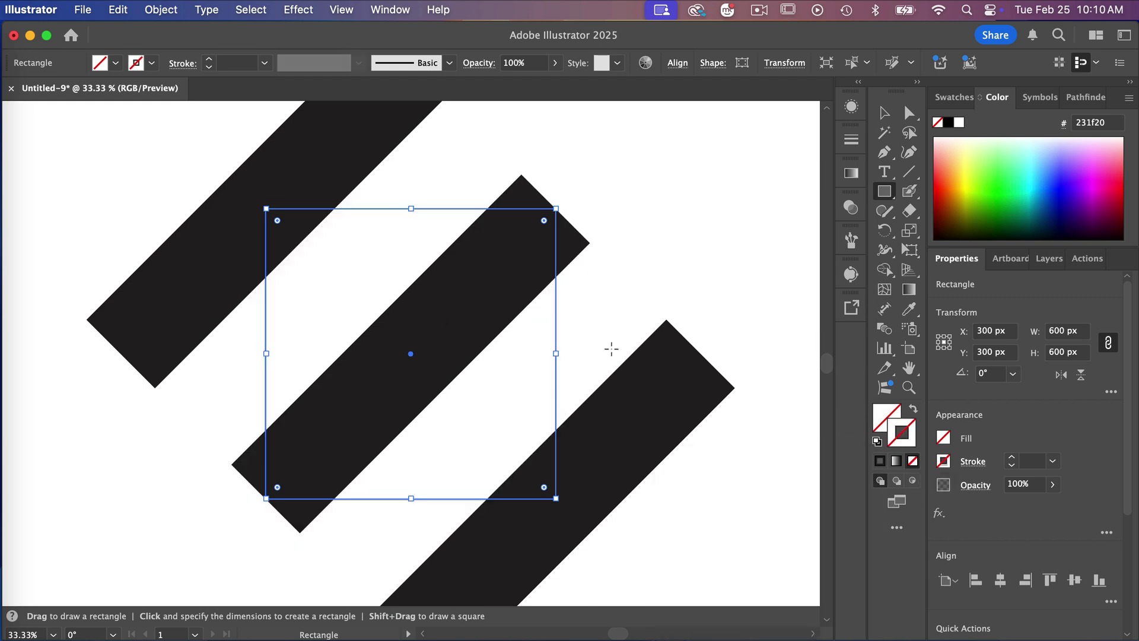
pyautogui.click(1049, 259)
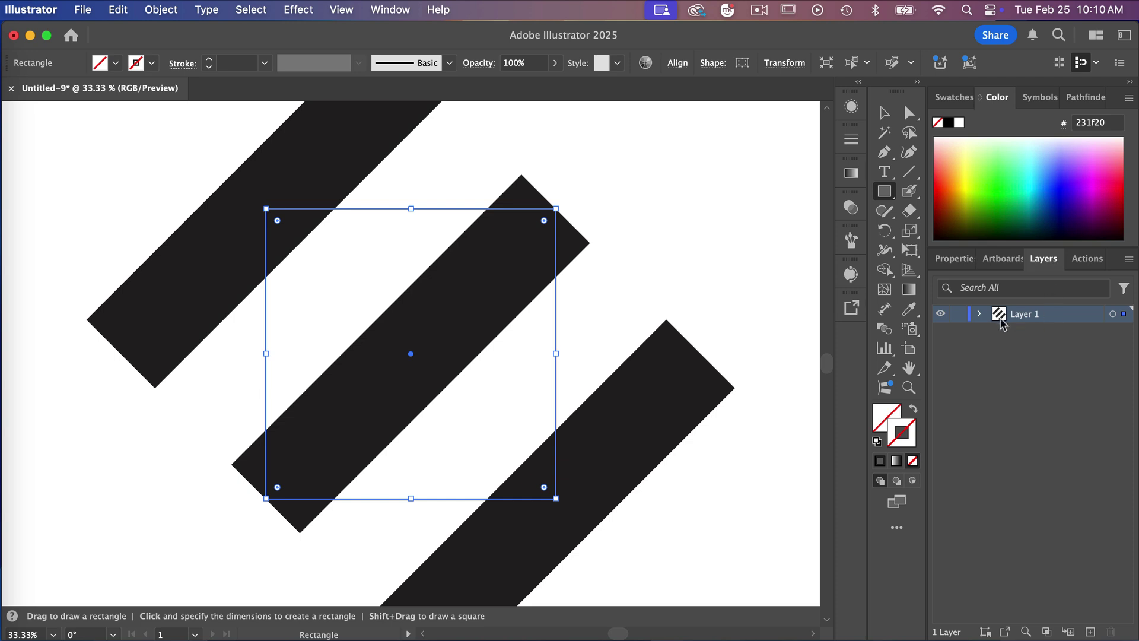
pyautogui.click(980, 315)
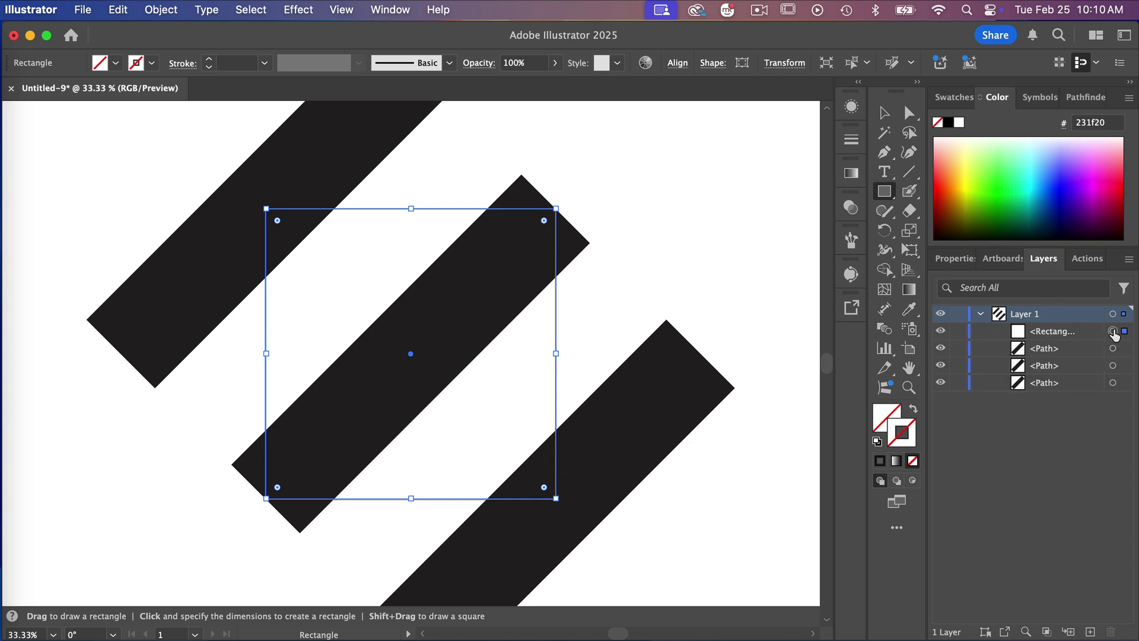
pyautogui.click(1095, 331)
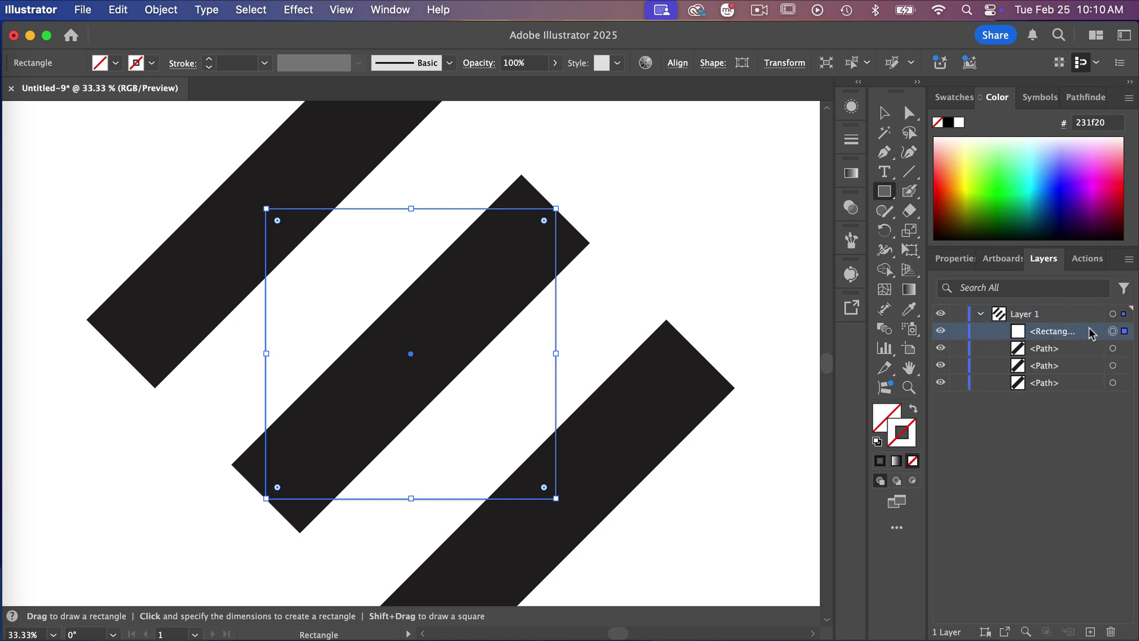
pyautogui.moveTo(1093, 331); pyautogui.dragTo(1094, 391)
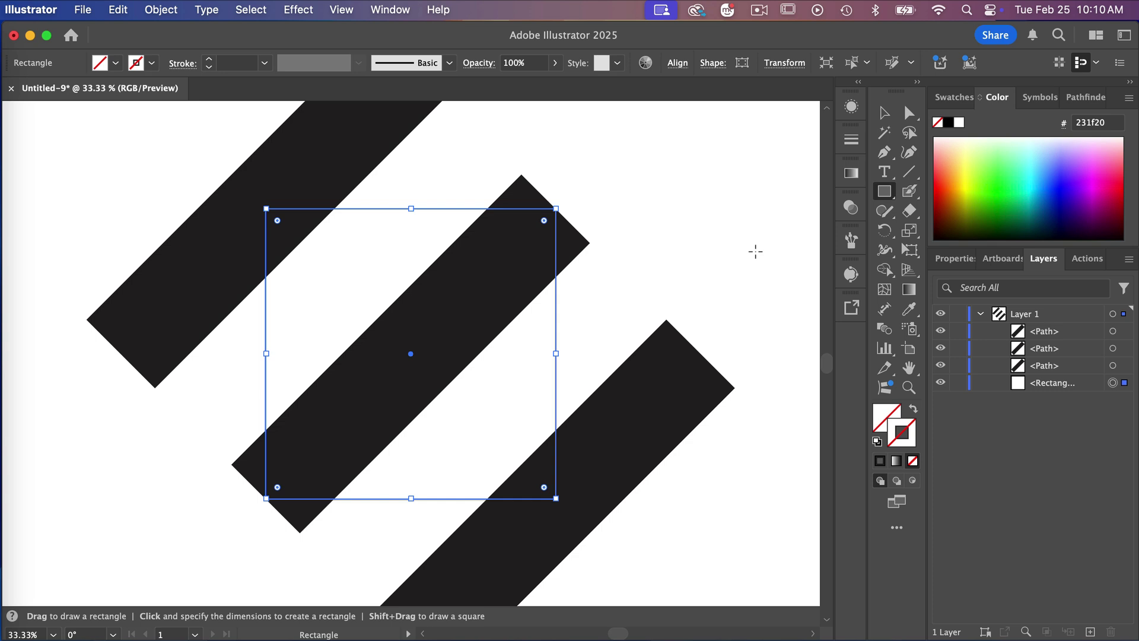
# Marquee-select the stripes and square, then drag them into the Swatches panel as a pattern.
pyautogui.press('super+minus')
pyautogui.press('super+minus')
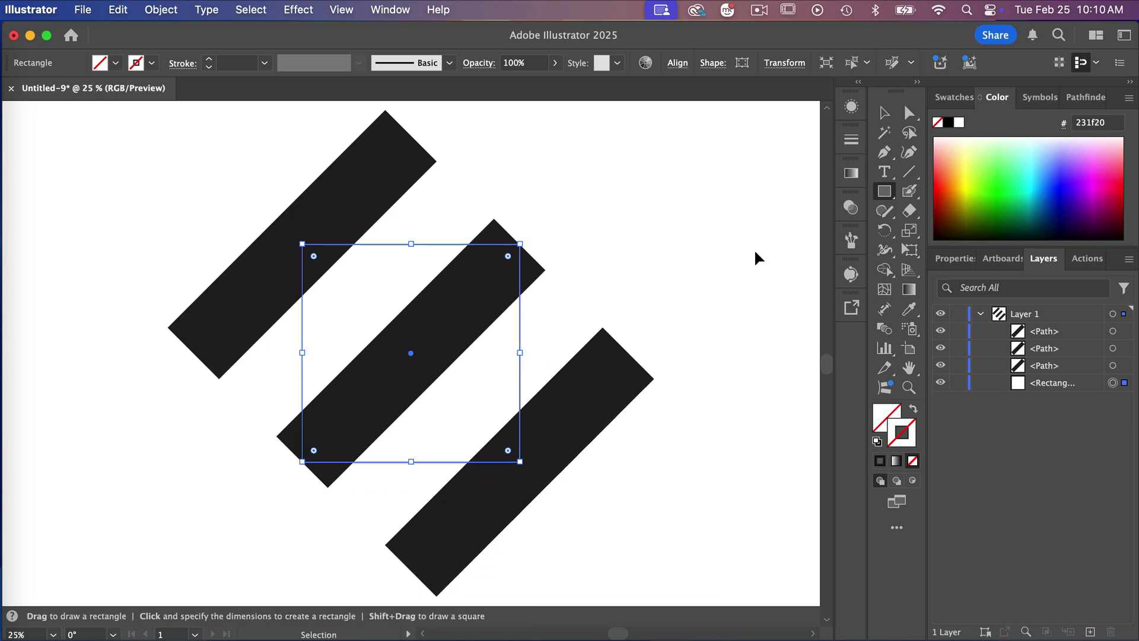
pyautogui.click(884, 113)
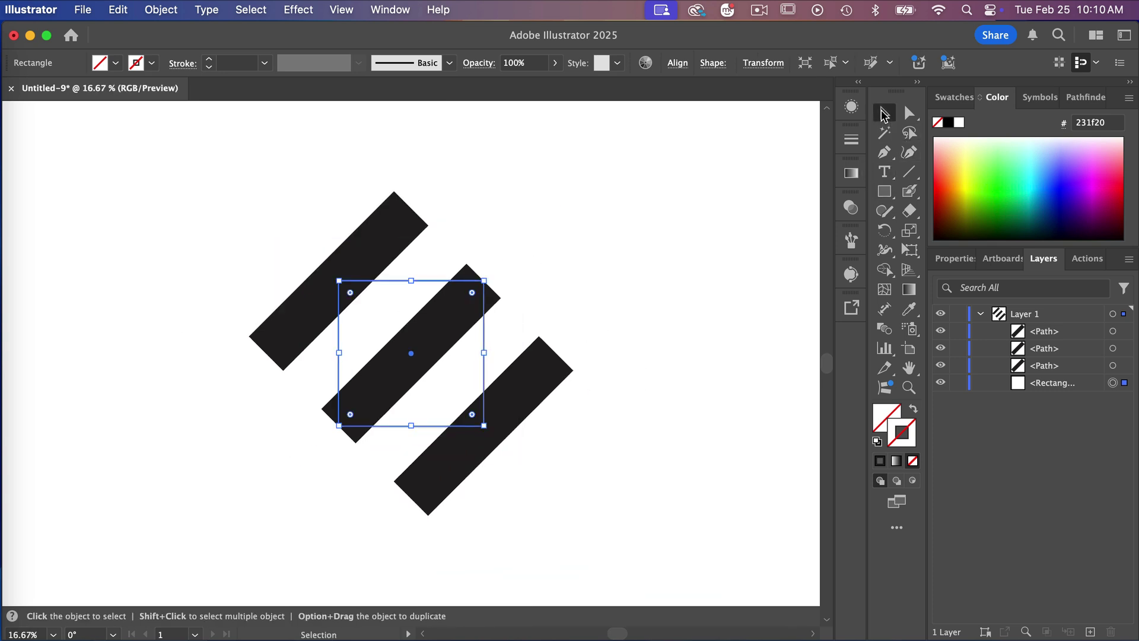
pyautogui.moveTo(200, 172); pyautogui.dragTo(642, 550)
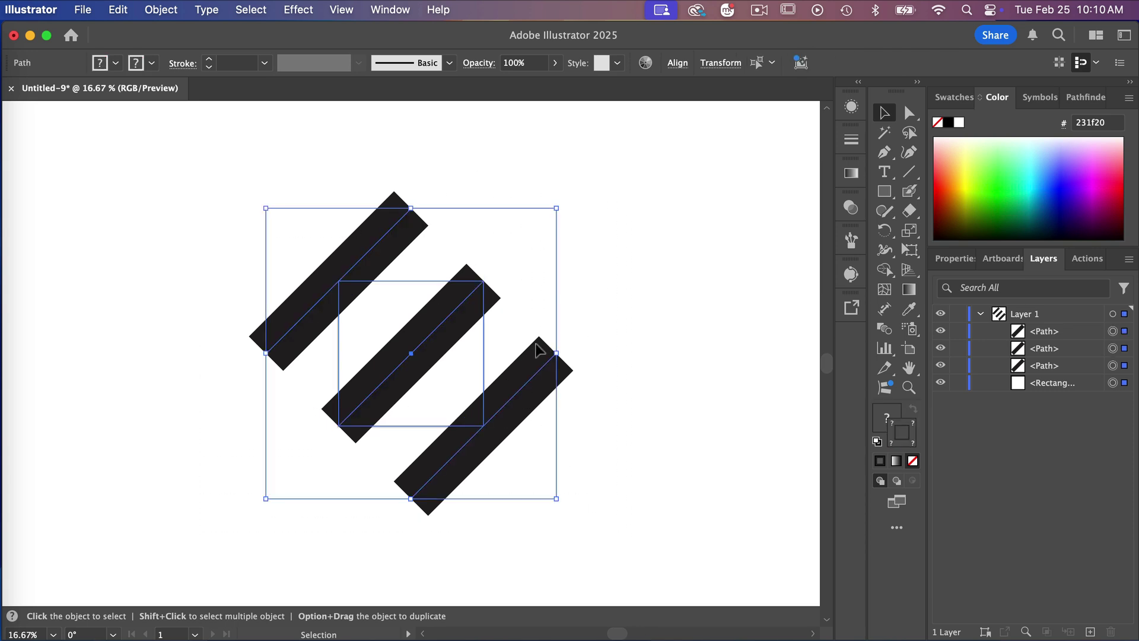
pyautogui.click(955, 98)
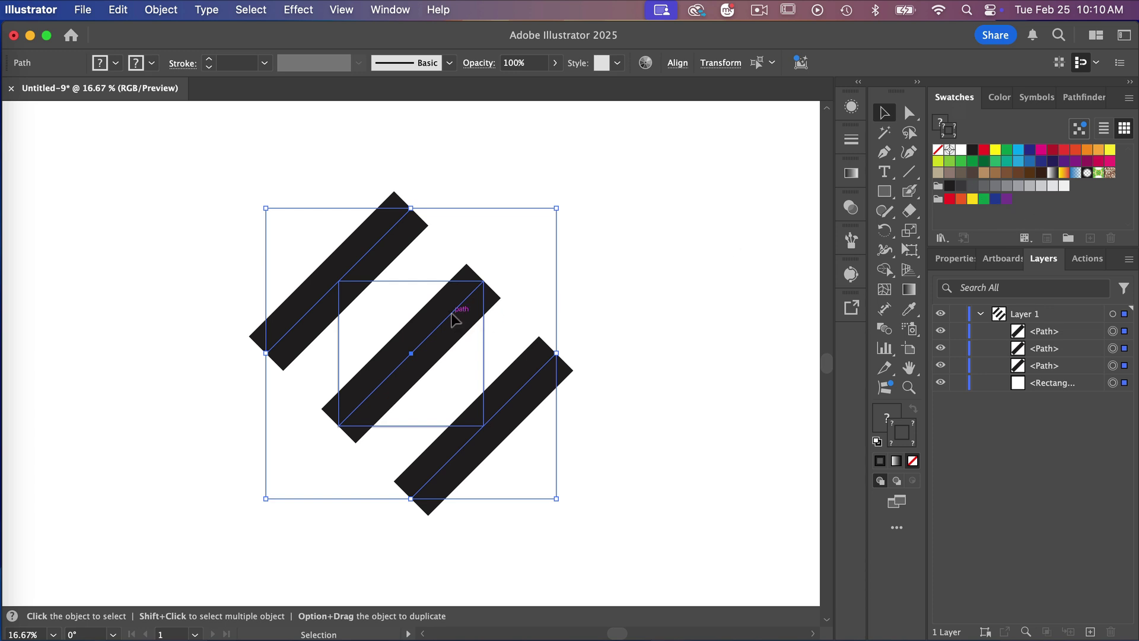
pyautogui.moveTo(452, 320); pyautogui.dragTo(1051, 221)
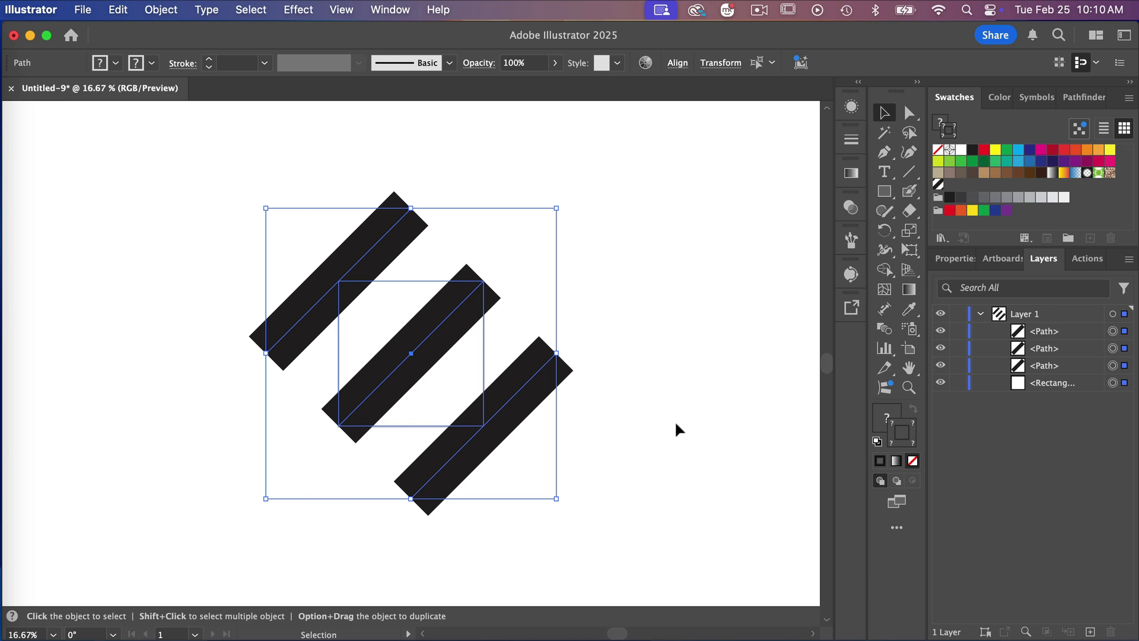
# Draw a large ellipse to the right of the stripe artwork.
pyautogui.click(884, 192)
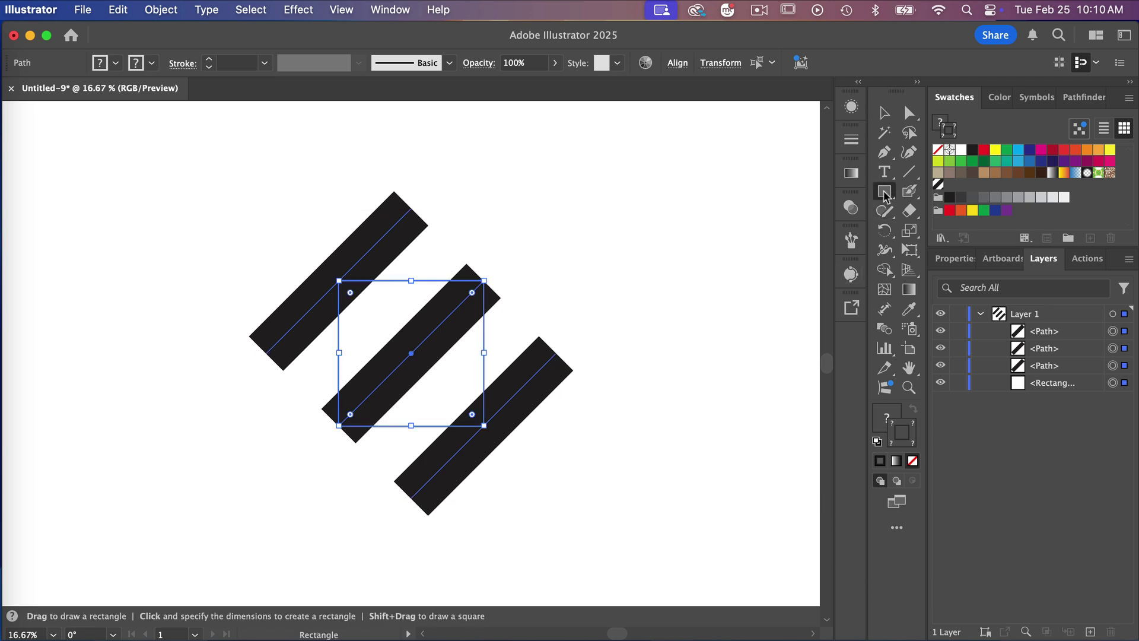
pyautogui.rightClick(884, 194)
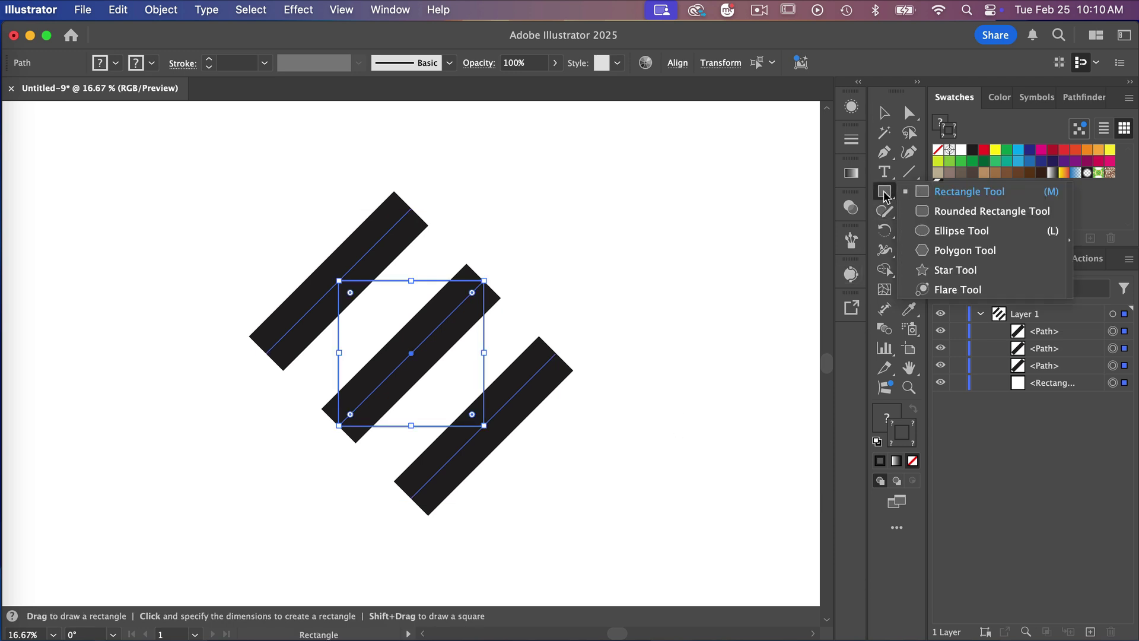
pyautogui.click(968, 231)
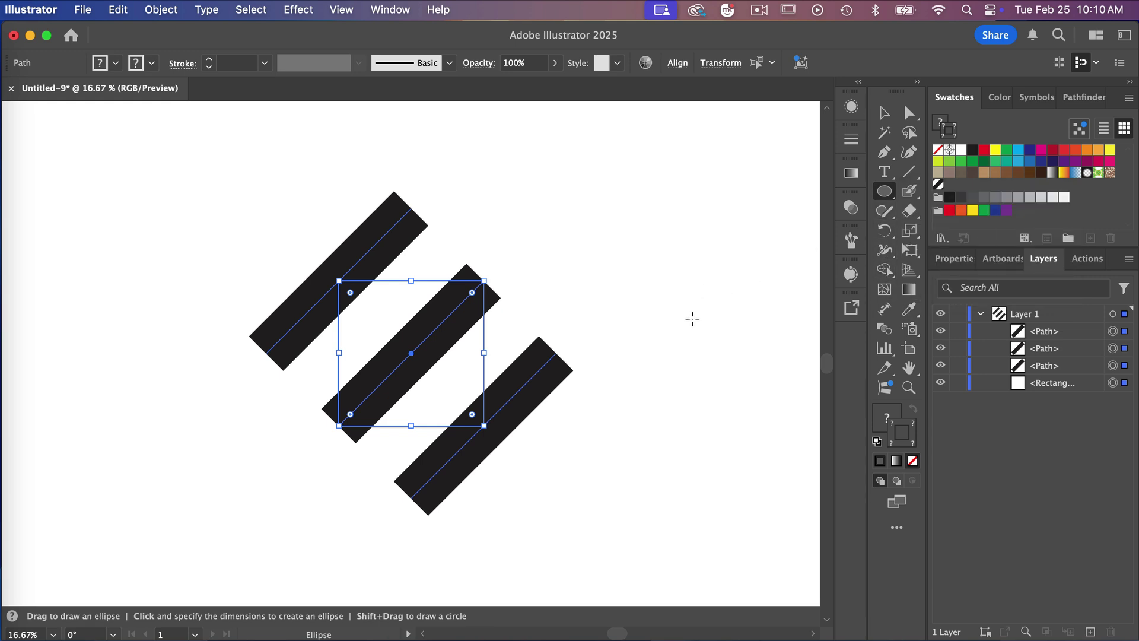
pyautogui.press('super+minus')
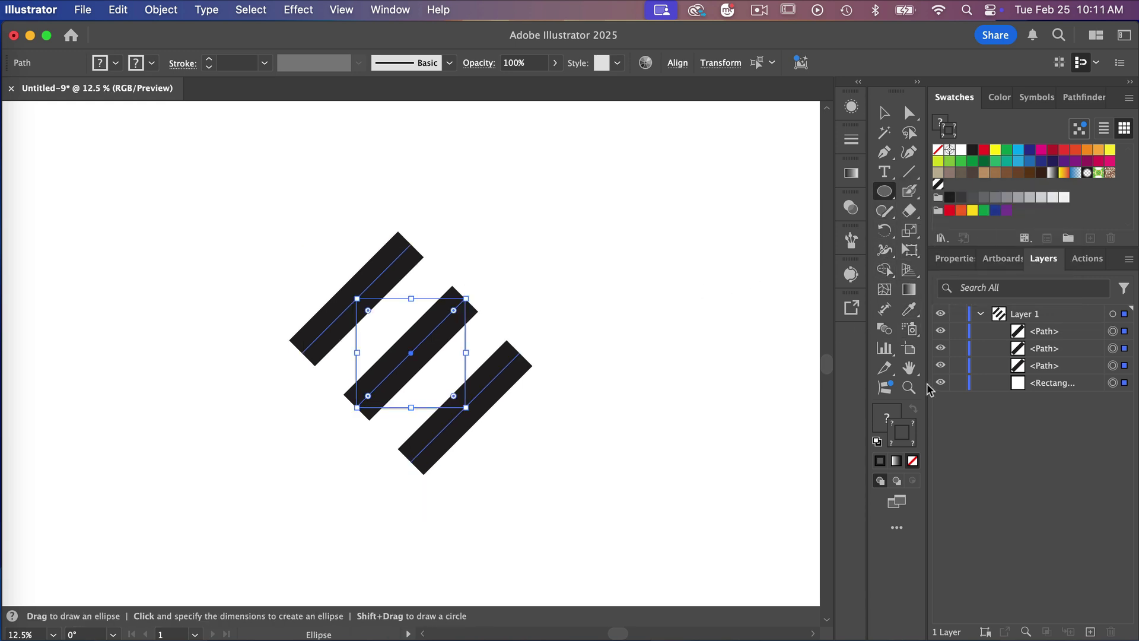
pyautogui.click(908, 368)
pyautogui.moveTo(689, 435); pyautogui.dragTo(458, 414)
pyautogui.click(884, 191)
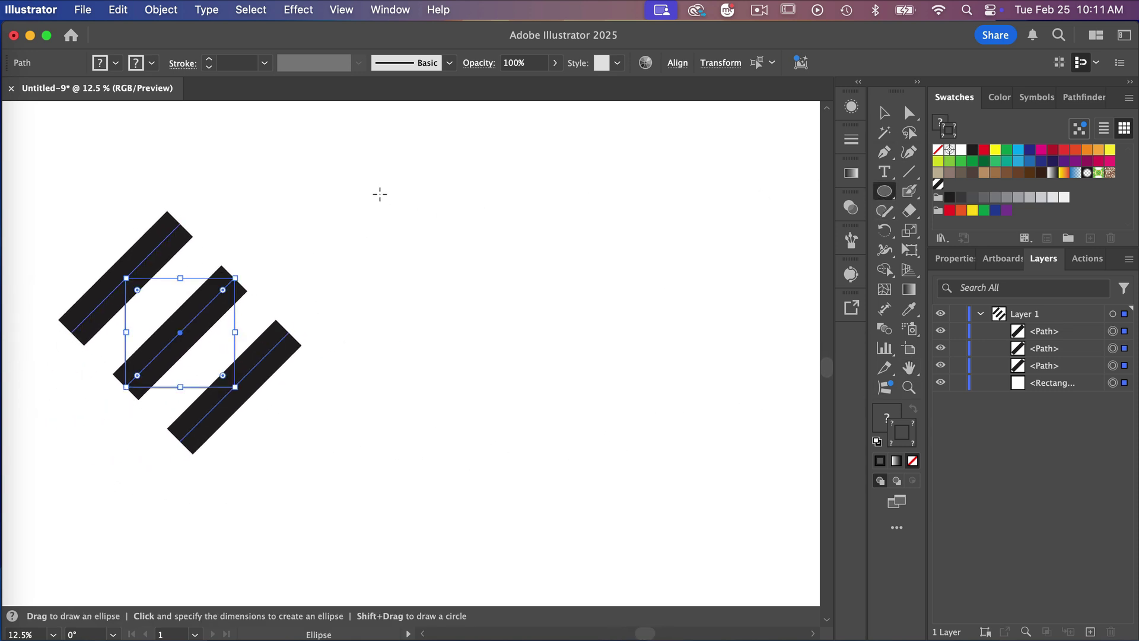
pyautogui.moveTo(377, 182); pyautogui.dragTo(793, 565)
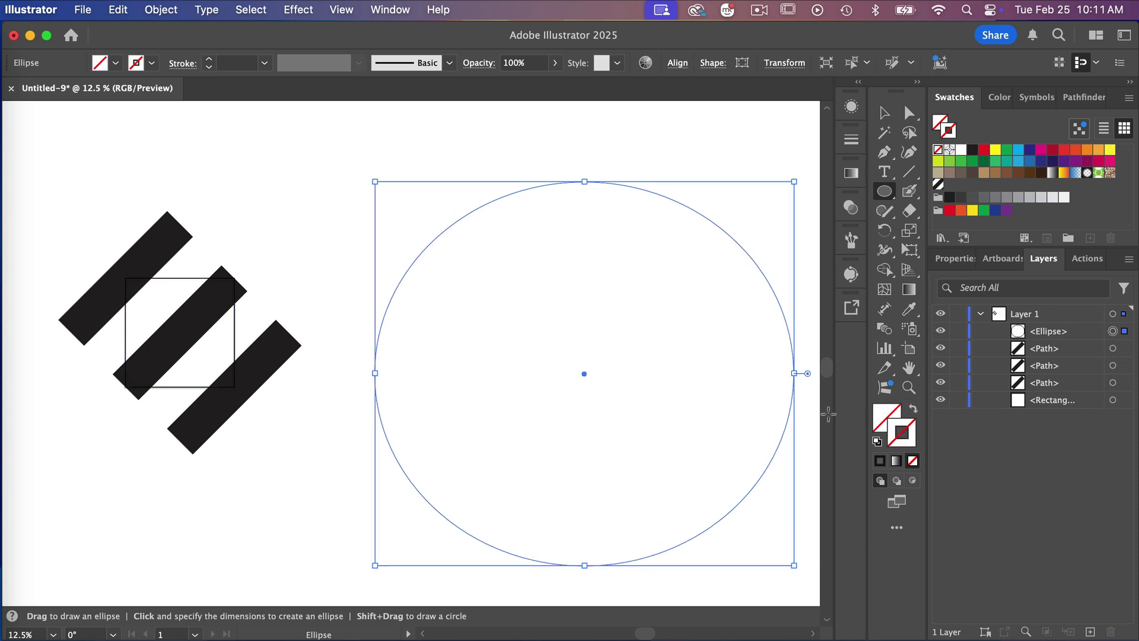
# Fill the ellipse with the new diagonal stripe pattern swatch.
pyautogui.click(880, 417)
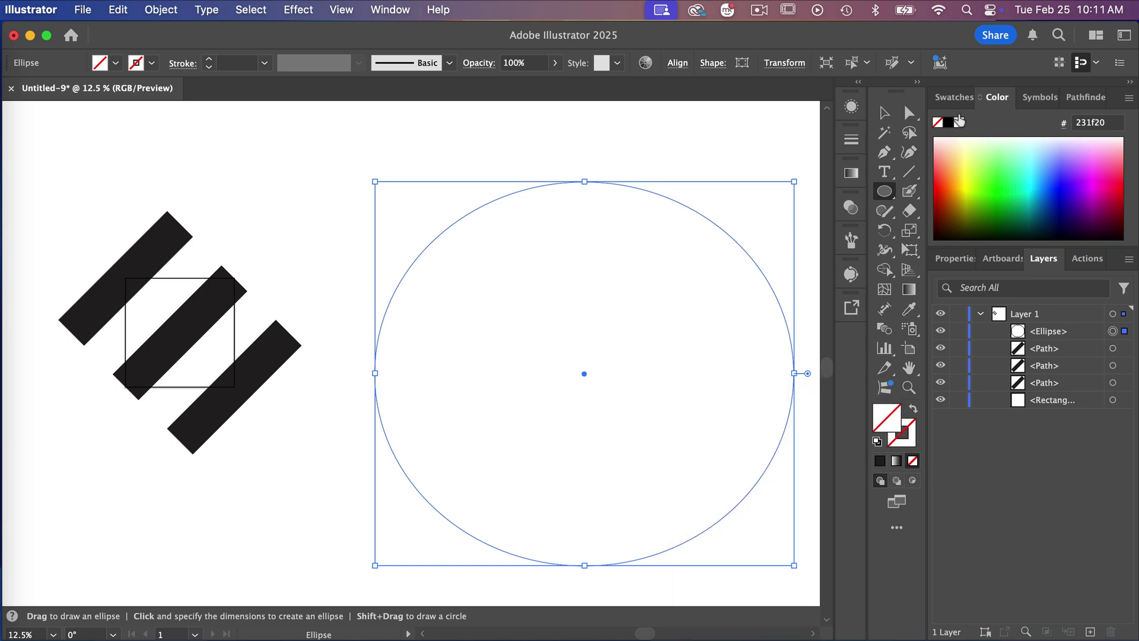
pyautogui.click(954, 98)
pyautogui.click(938, 185)
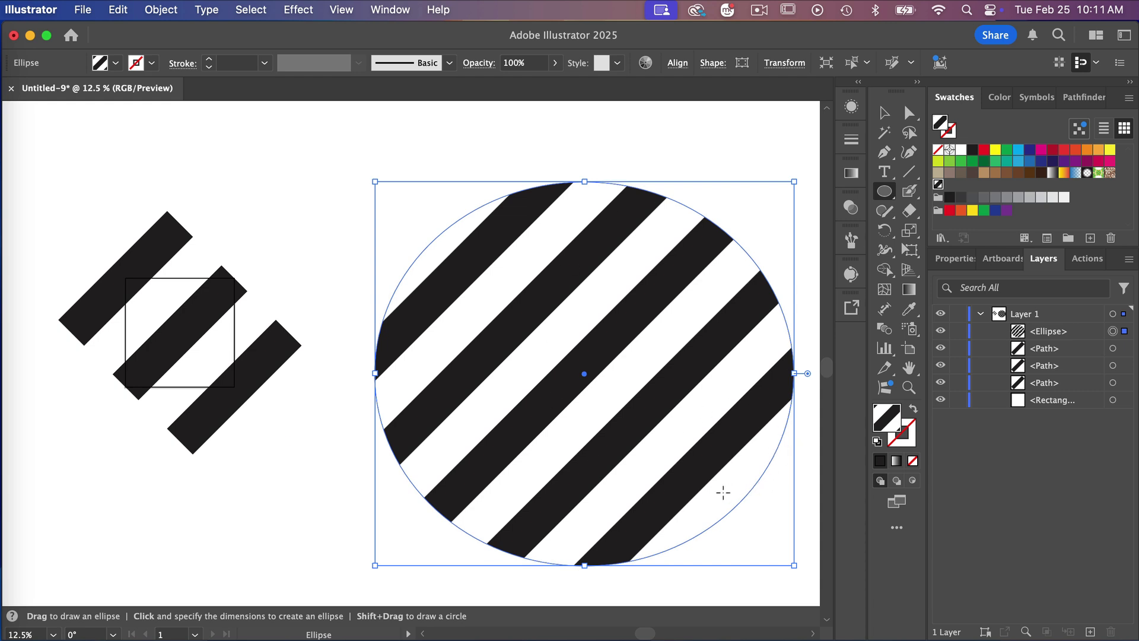
# Scale only the circle's stripe pattern to 25% uniform, leaving the circle's size unchanged.
pyautogui.click(161, 10)
pyautogui.moveTo(172, 34)
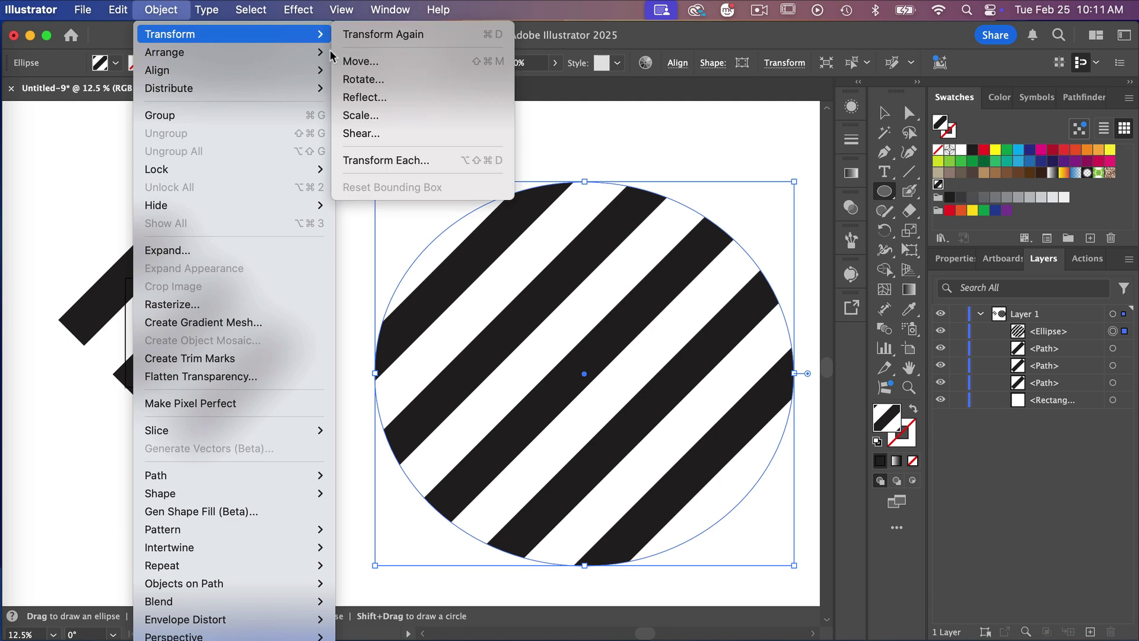
pyautogui.click(372, 113)
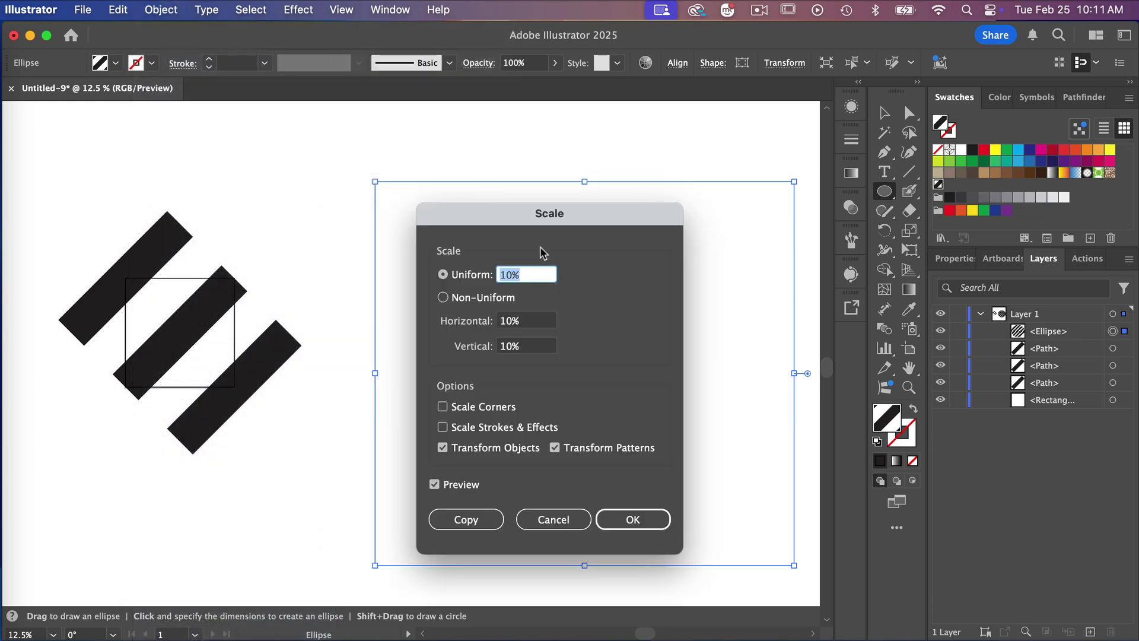
pyautogui.moveTo(519, 223); pyautogui.dragTo(194, 214)
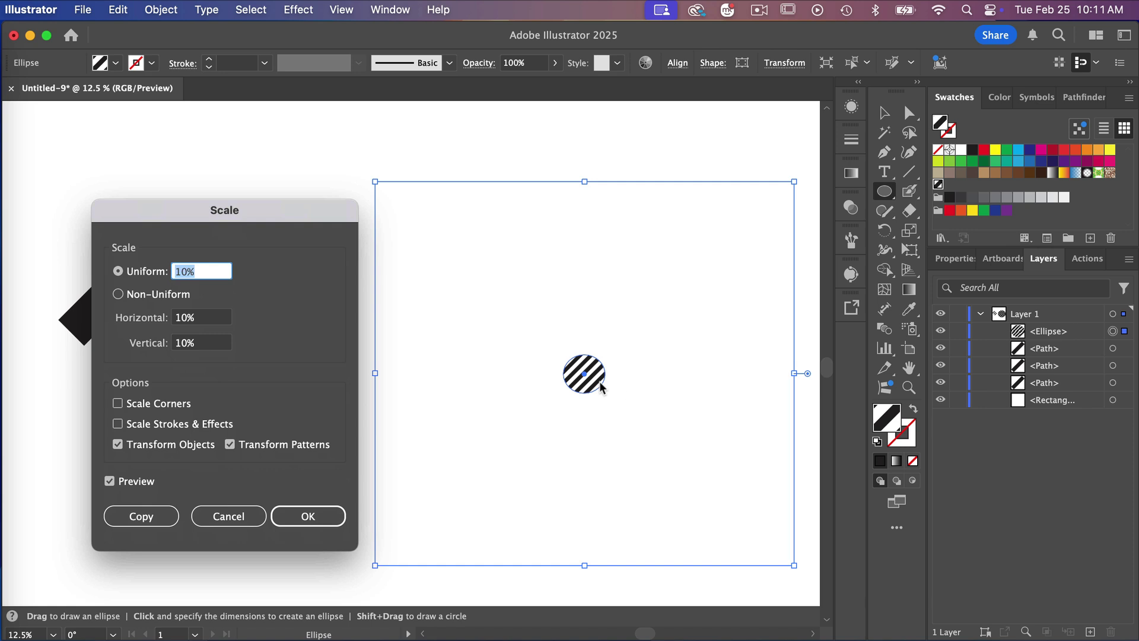
pyautogui.click(117, 444)
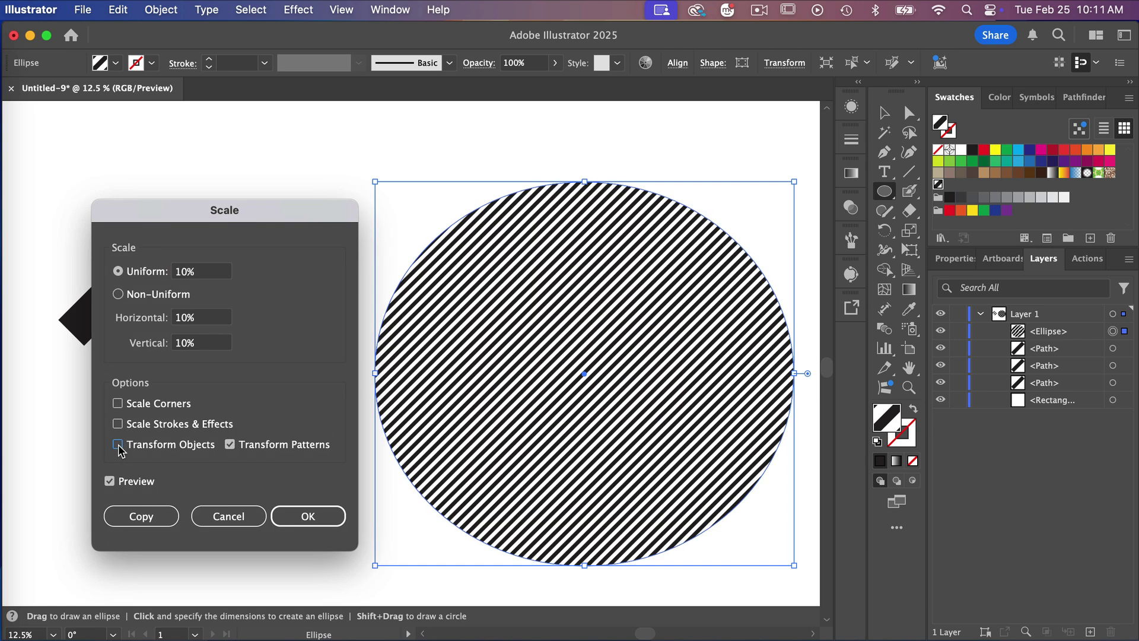
pyautogui.click(205, 274)
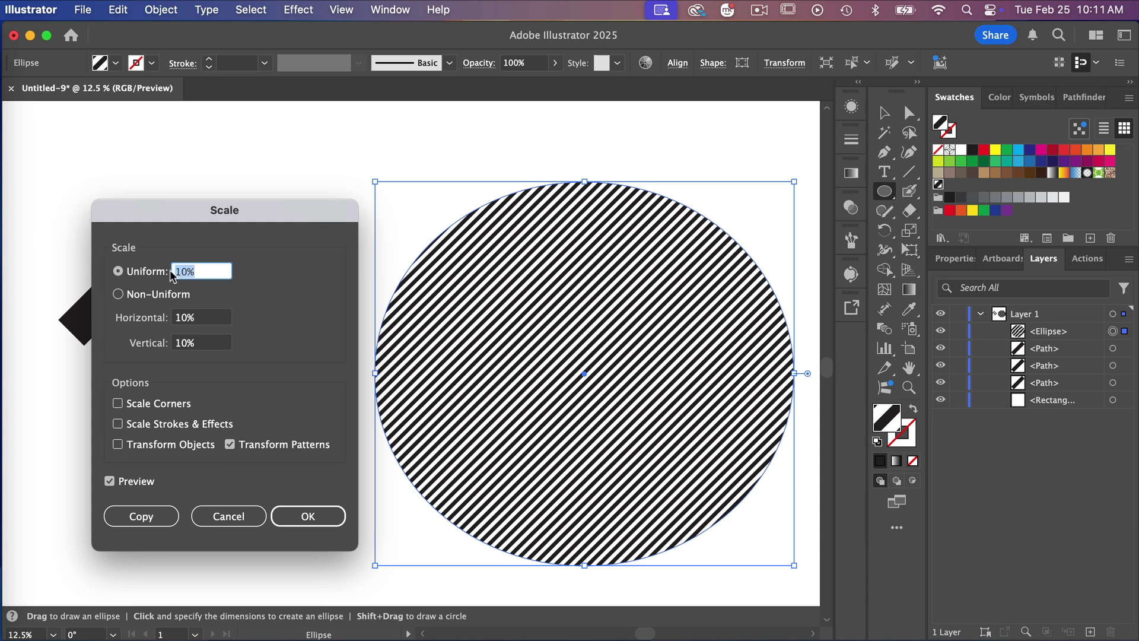
pyautogui.write('25')
pyautogui.click(110, 481)
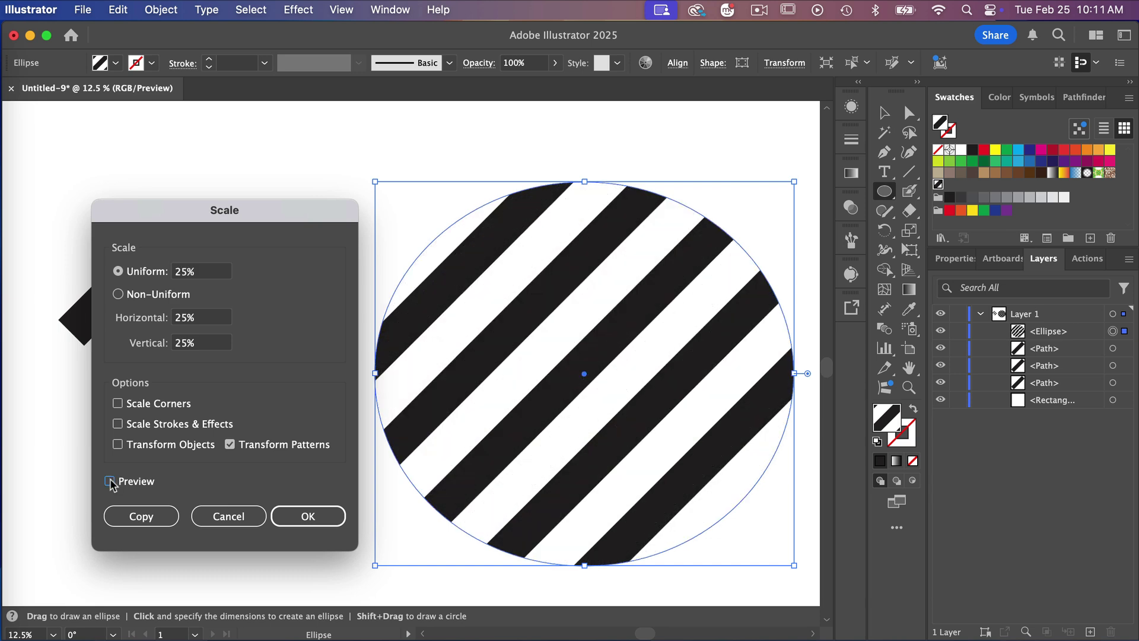
pyautogui.click(110, 481)
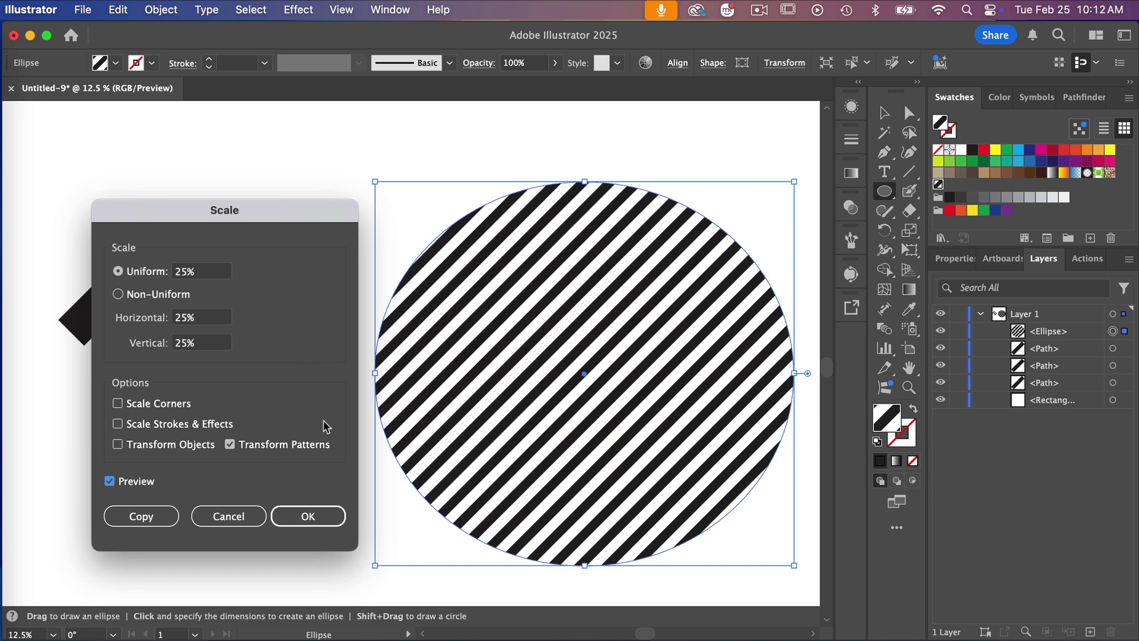
pyautogui.click(309, 516)
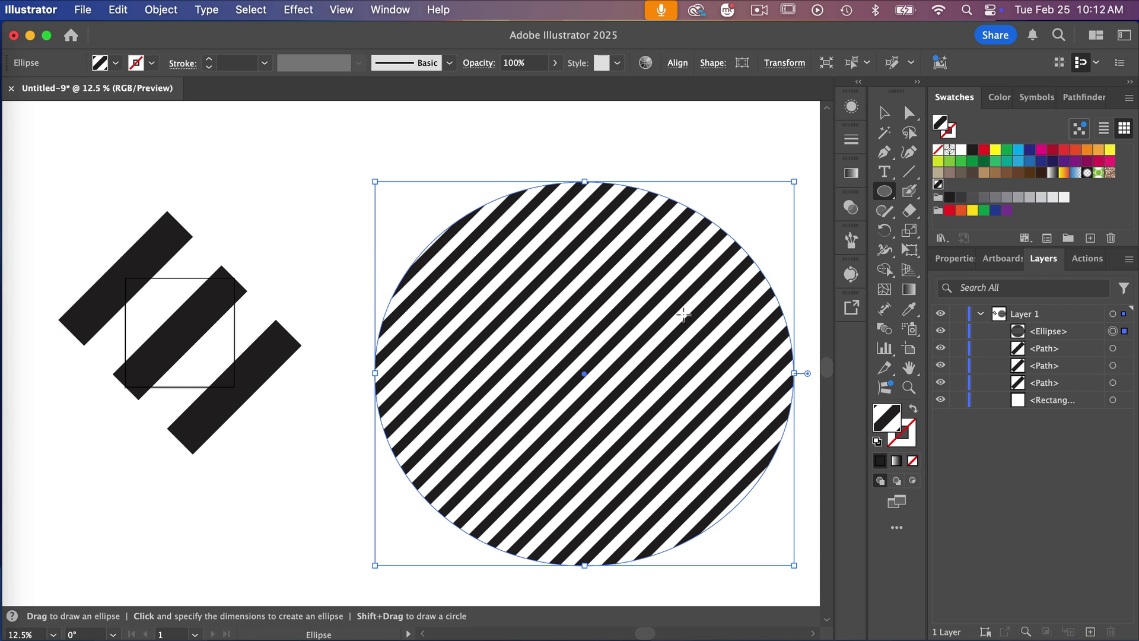
# Delete the striped circle from the artboard.
pyautogui.press('v')
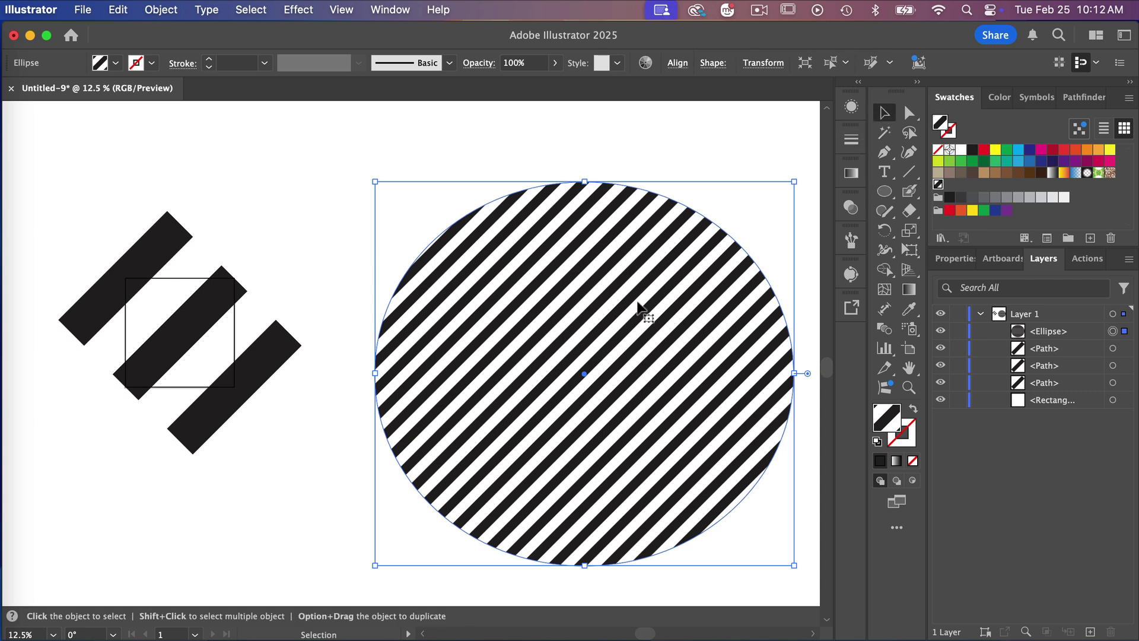
pyautogui.press('Delete')
pyautogui.hscroll(-6, 351, 307)
pyautogui.scroll(1, 350, 307)
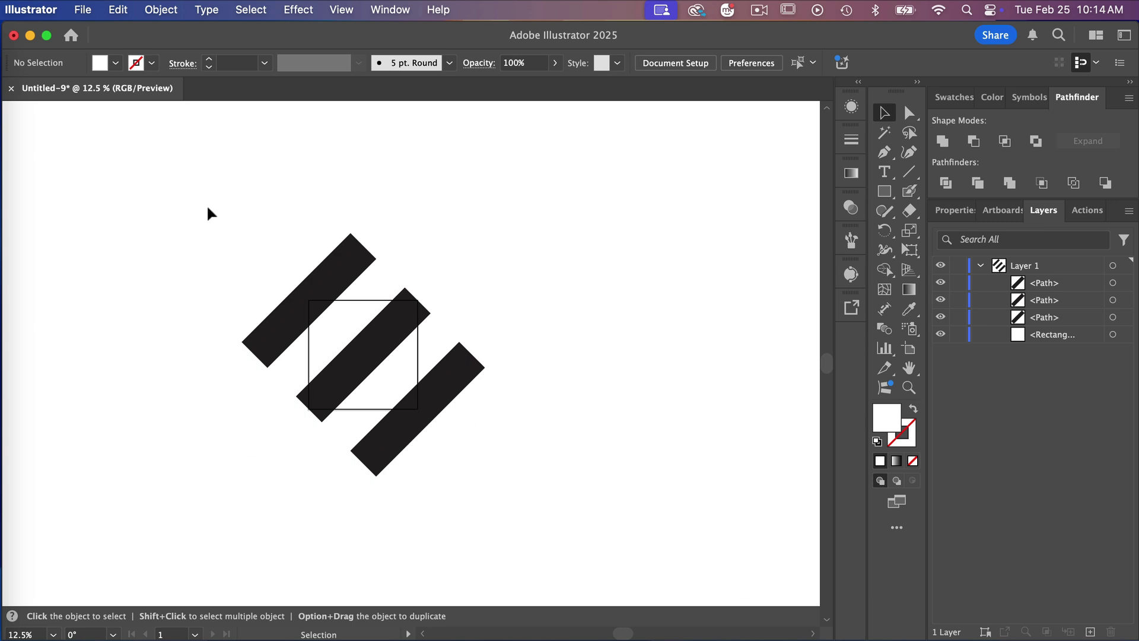
# Expand the fill and stroke of the three black bars and the square.
pyautogui.moveTo(208, 208); pyautogui.dragTo(554, 540)
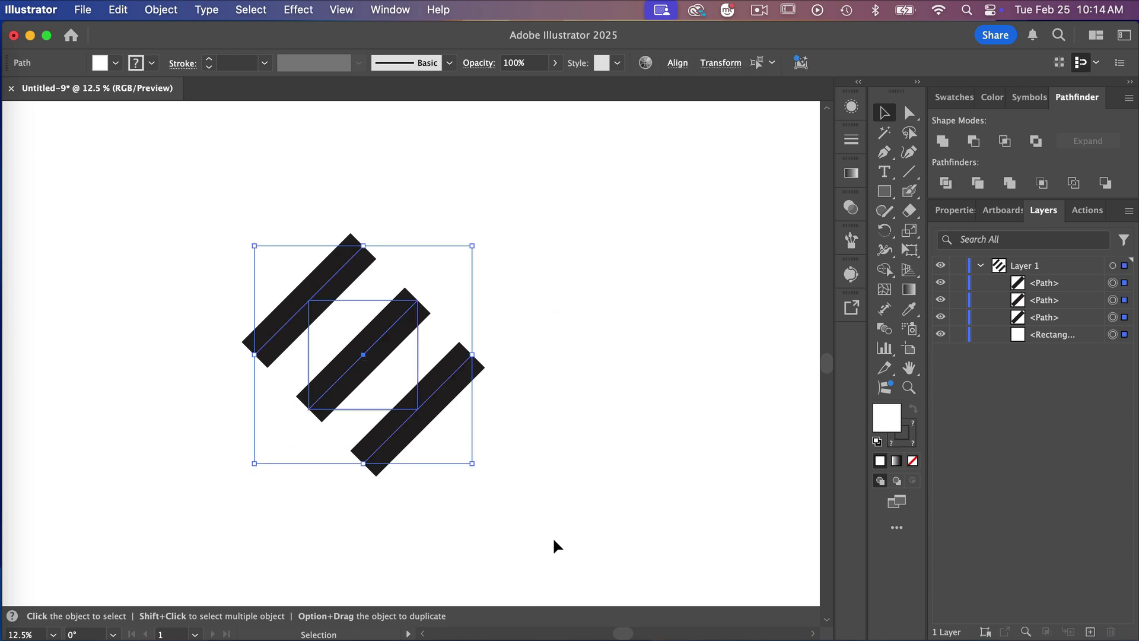
pyautogui.click(153, 9)
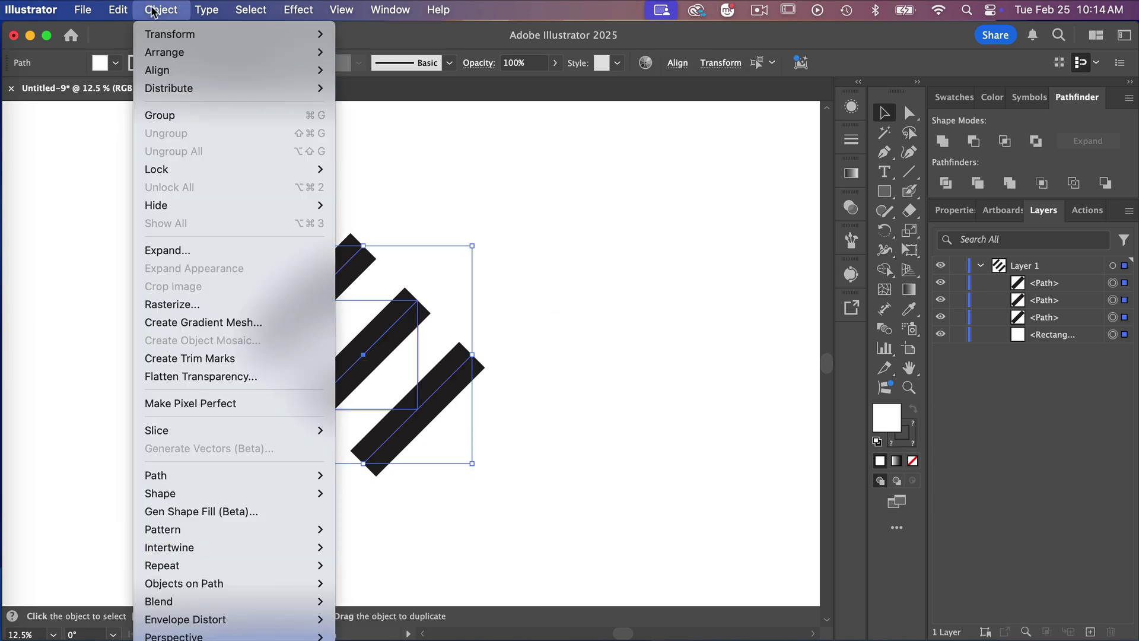
pyautogui.click(186, 249)
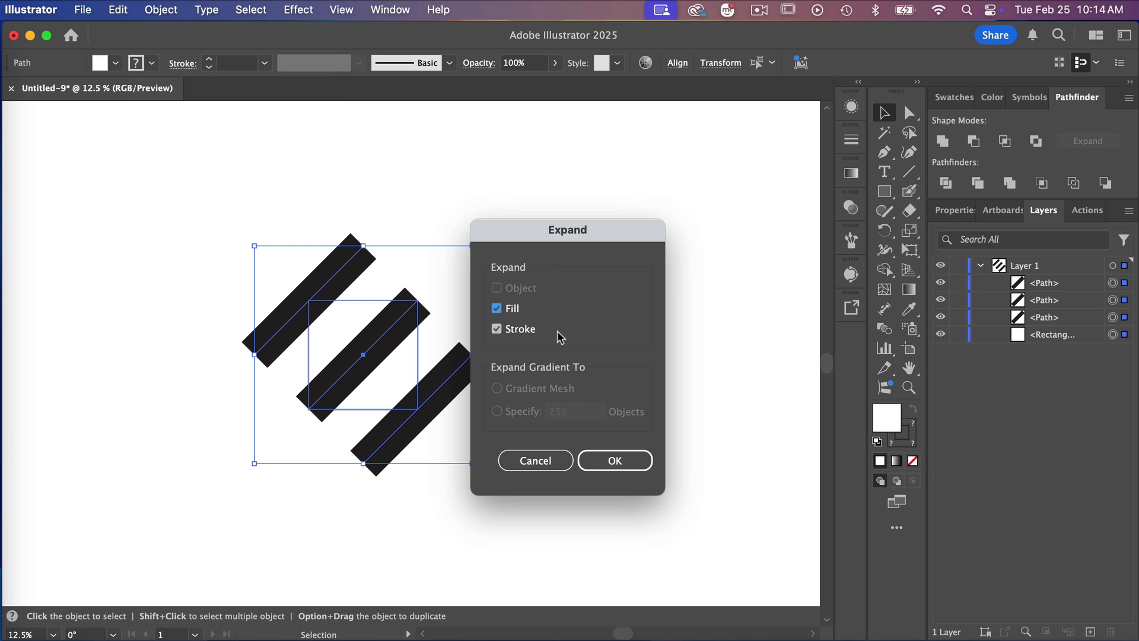
pyautogui.click(627, 459)
# Ungroup the four expanded shapes into separate paths.
pyautogui.click(169, 13)
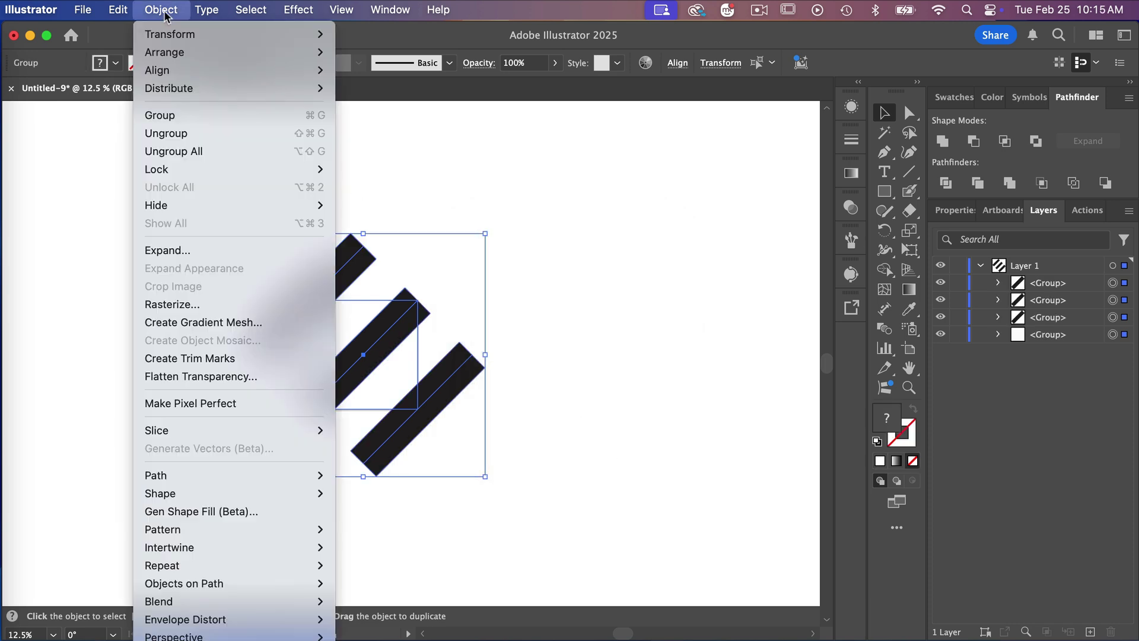
pyautogui.click(546, 265)
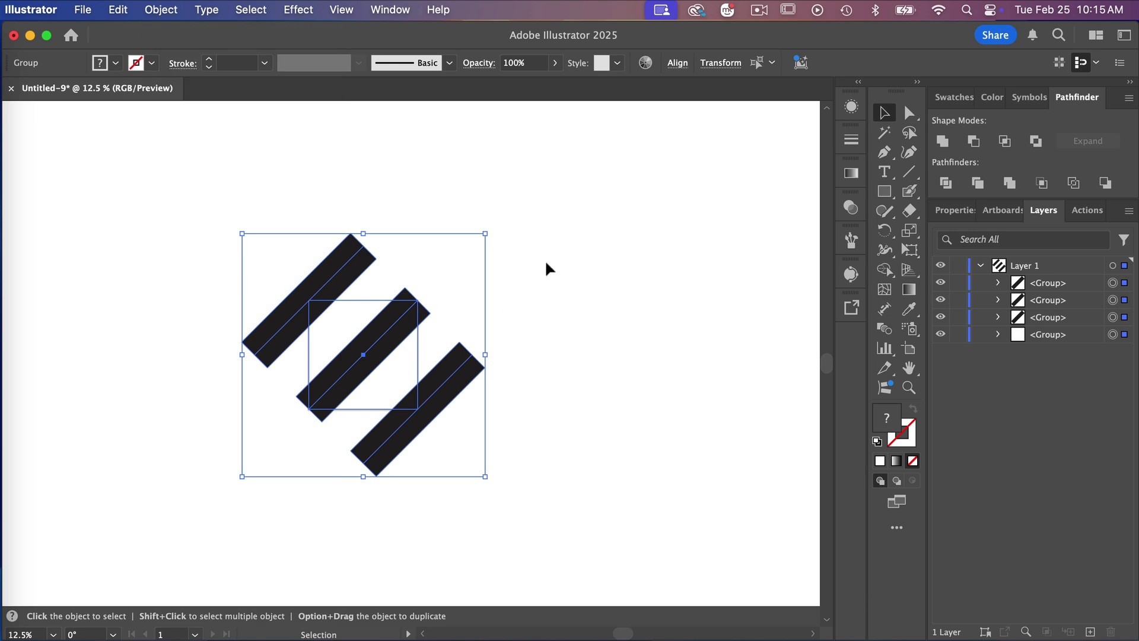
pyautogui.click(583, 262)
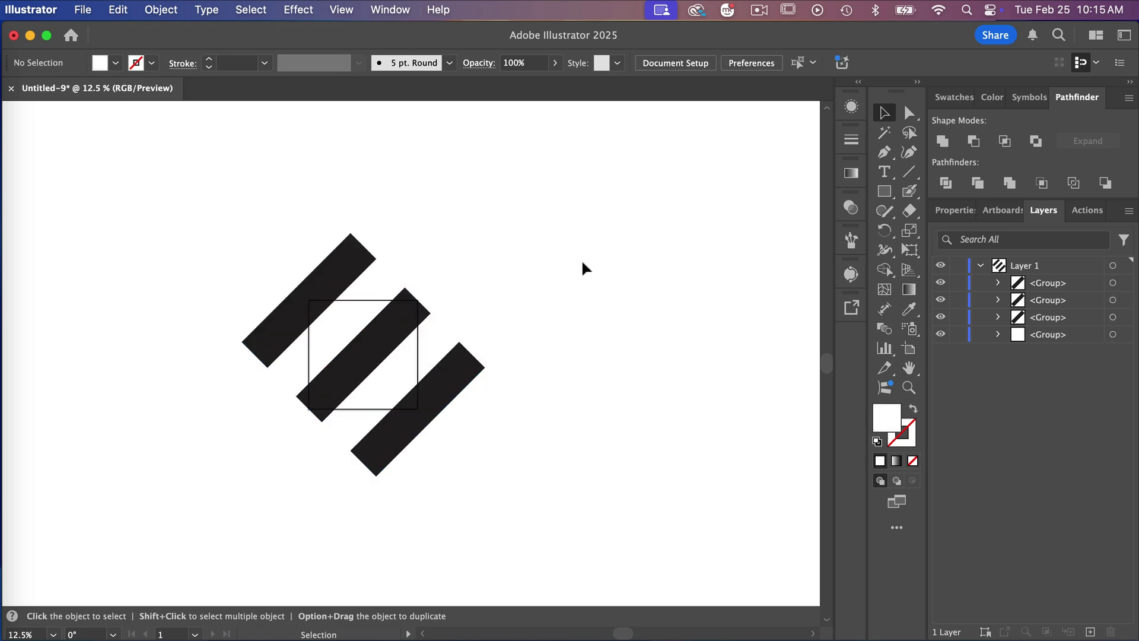
pyautogui.moveTo(189, 193); pyautogui.dragTo(559, 547)
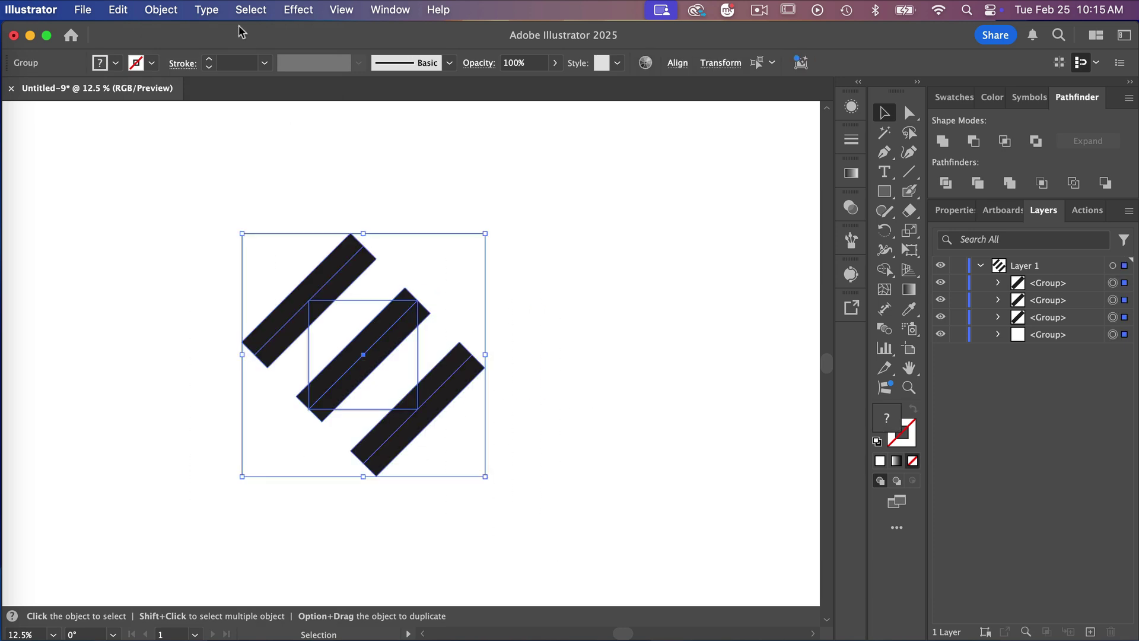
pyautogui.click(161, 10)
pyautogui.click(186, 134)
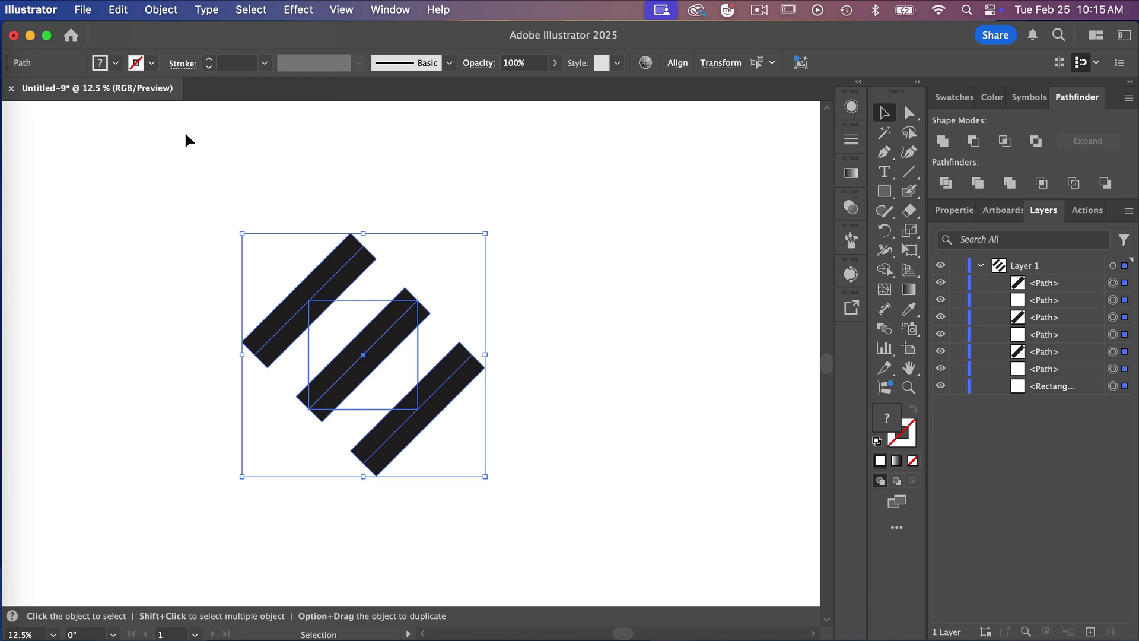
pyautogui.click(544, 251)
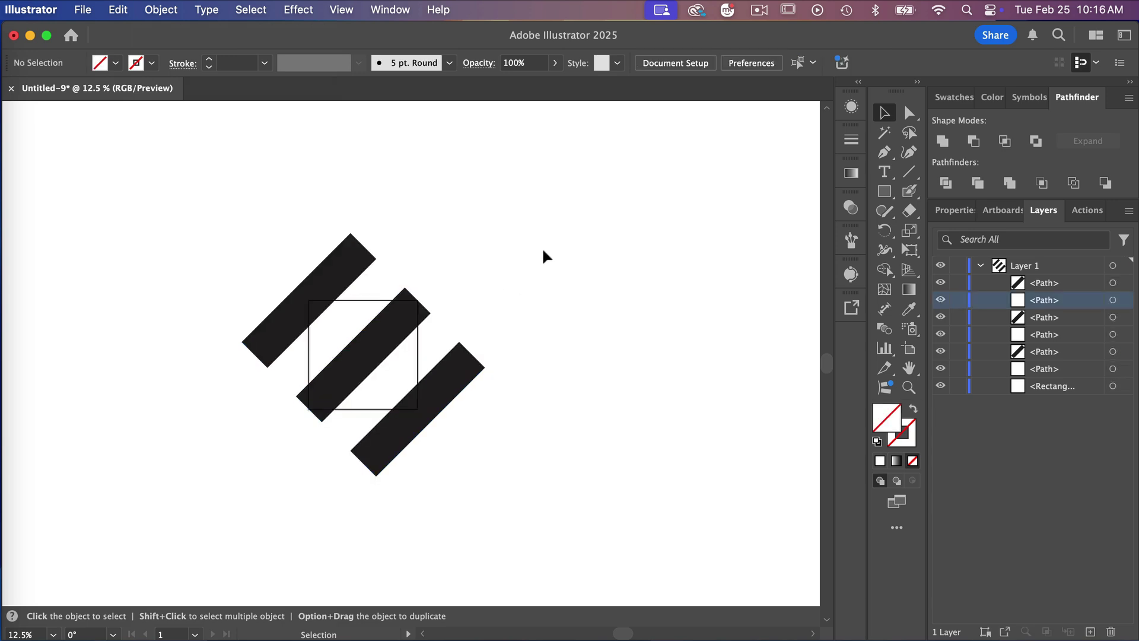
# Bring the white square in front of the black bars.
pyautogui.click(1113, 386)
pyautogui.click(1069, 388)
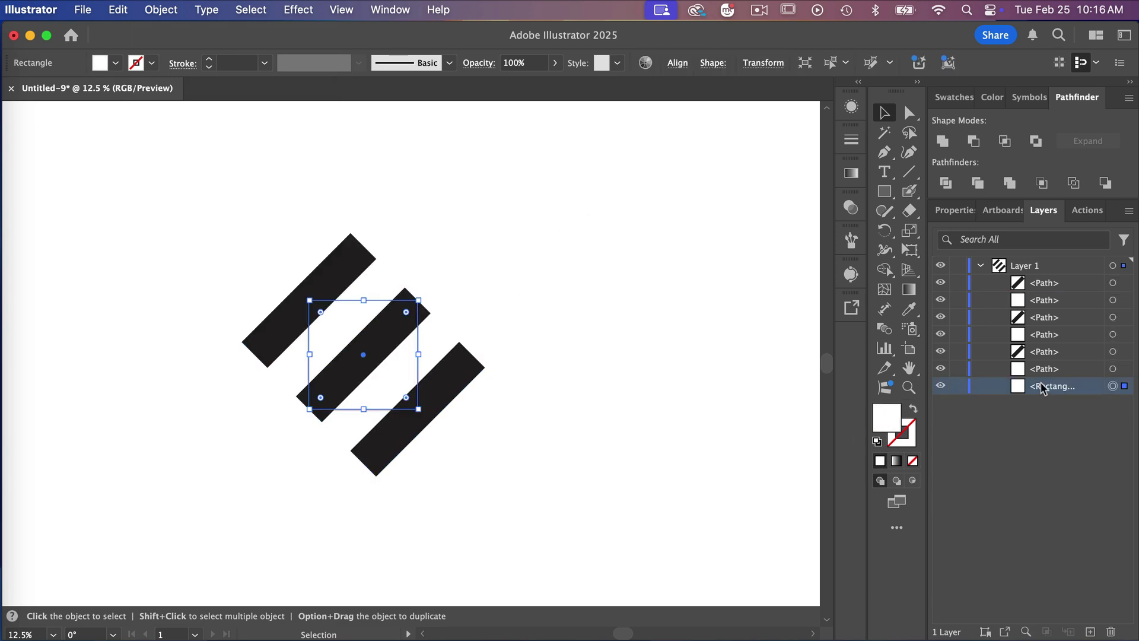
pyautogui.click(161, 9)
pyautogui.moveTo(169, 53)
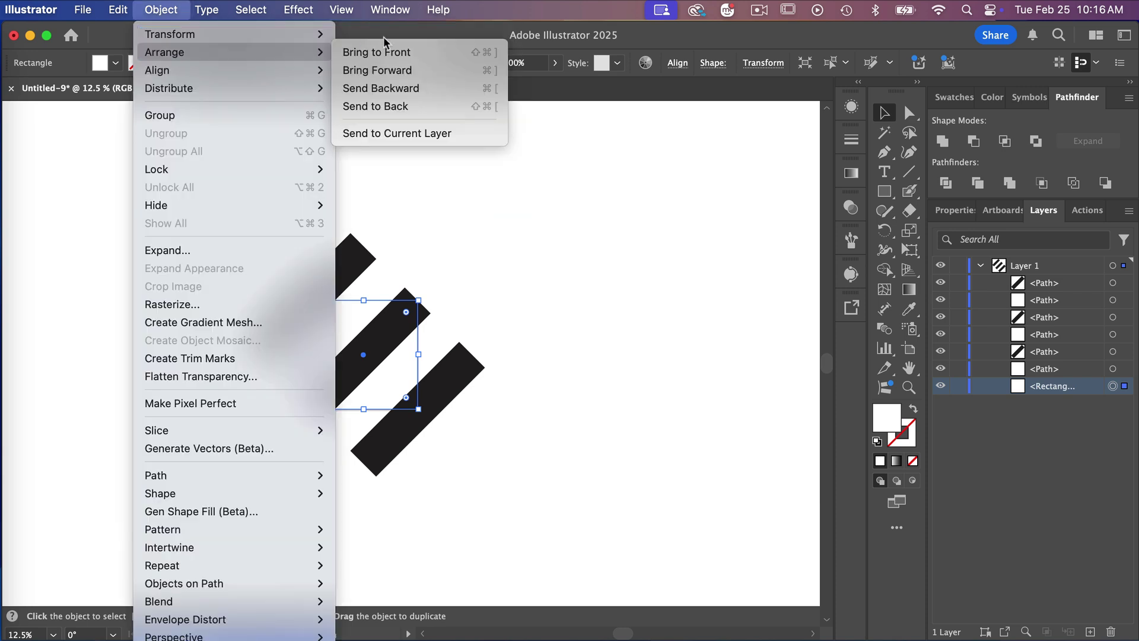
pyautogui.click(378, 53)
pyautogui.click(534, 181)
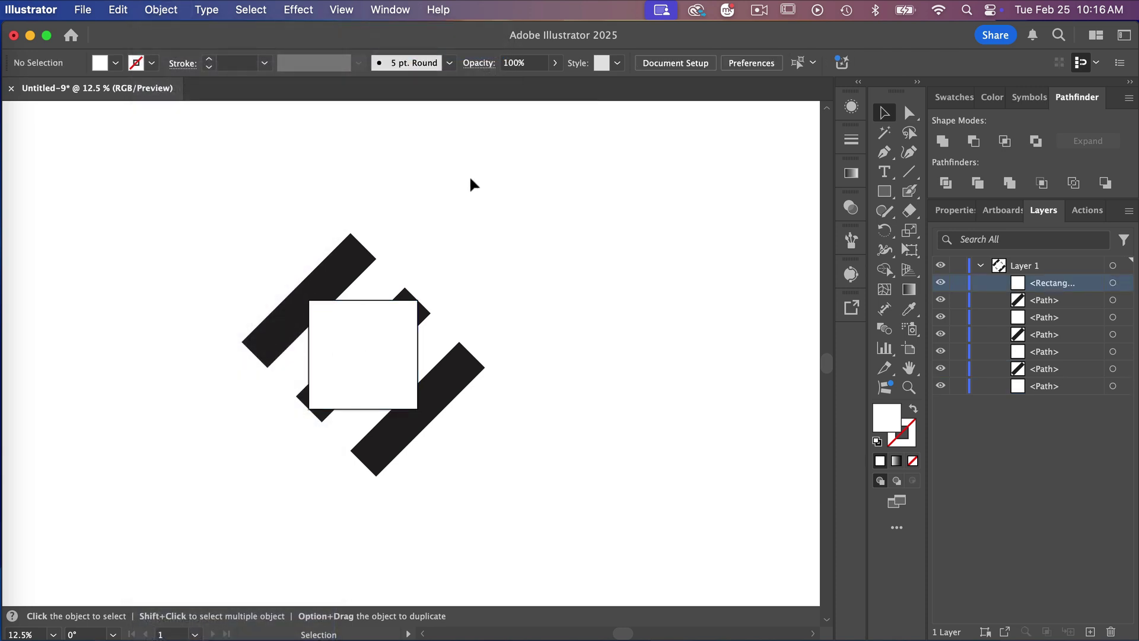
# Crop all seven shapes to the square with Pathfinder Crop.
pyautogui.moveTo(196, 198); pyautogui.dragTo(515, 507)
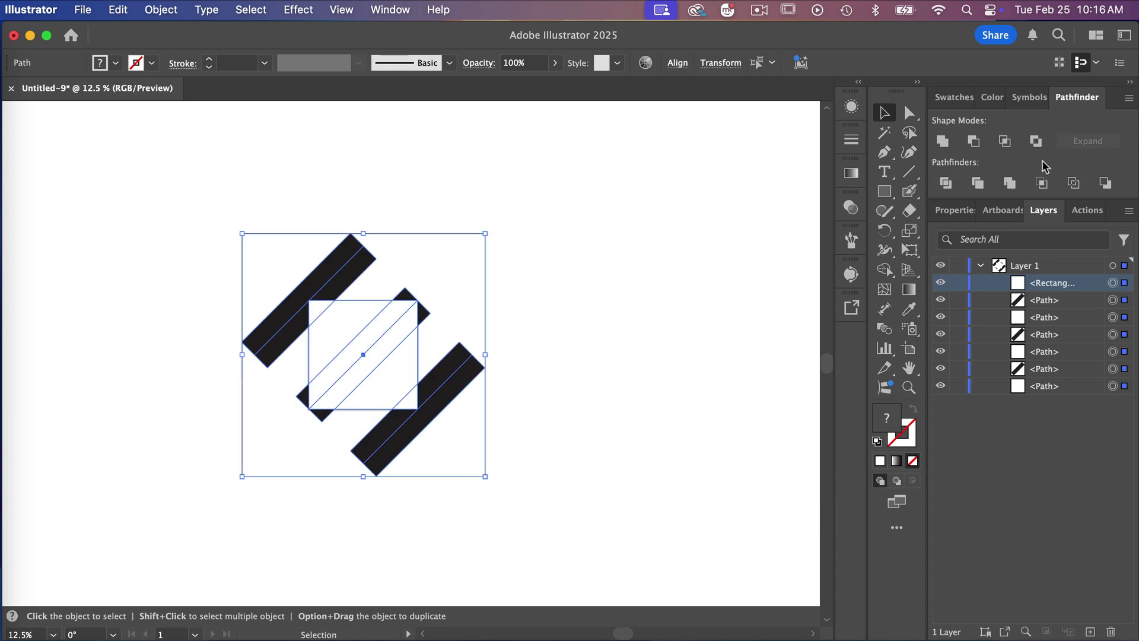
pyautogui.click(386, 12)
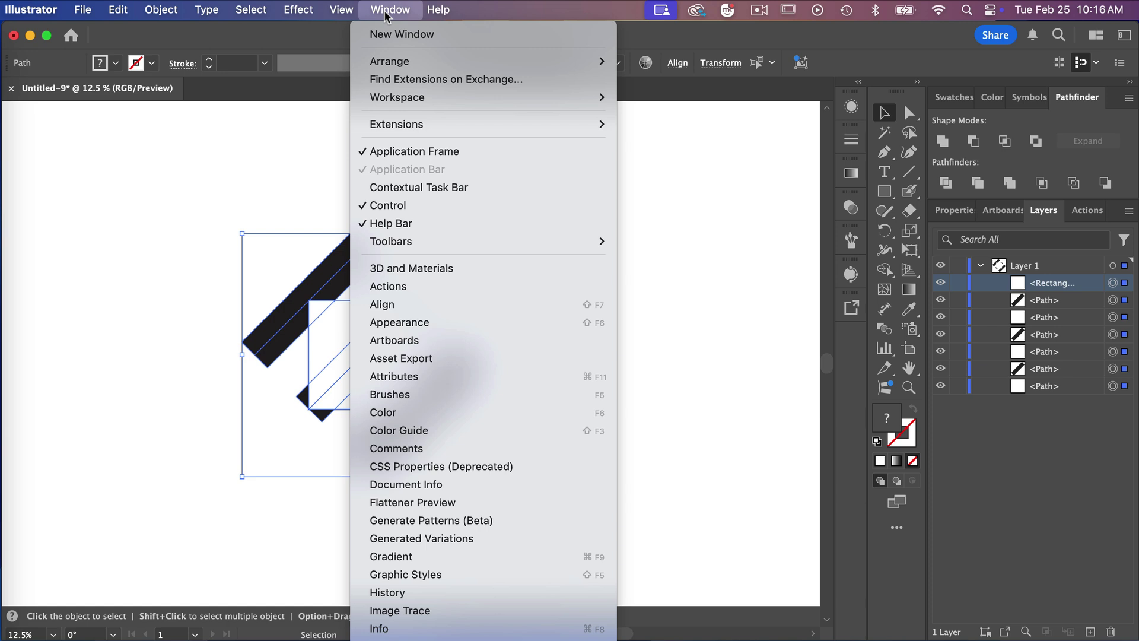
pyautogui.scroll(-10, 484, 333)
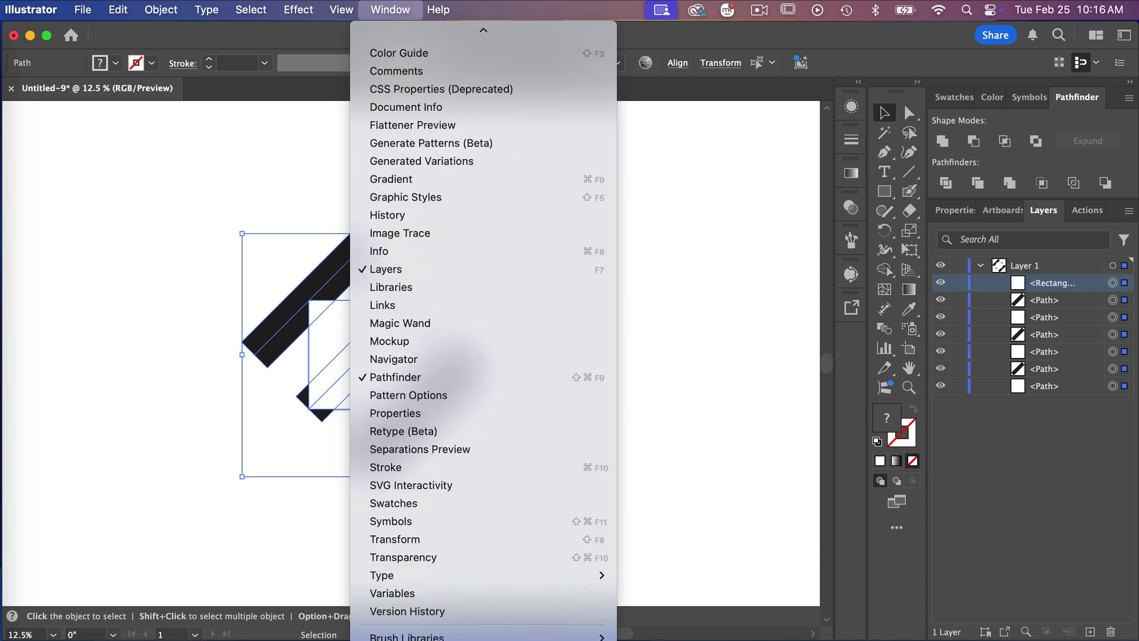
pyautogui.click(443, 379)
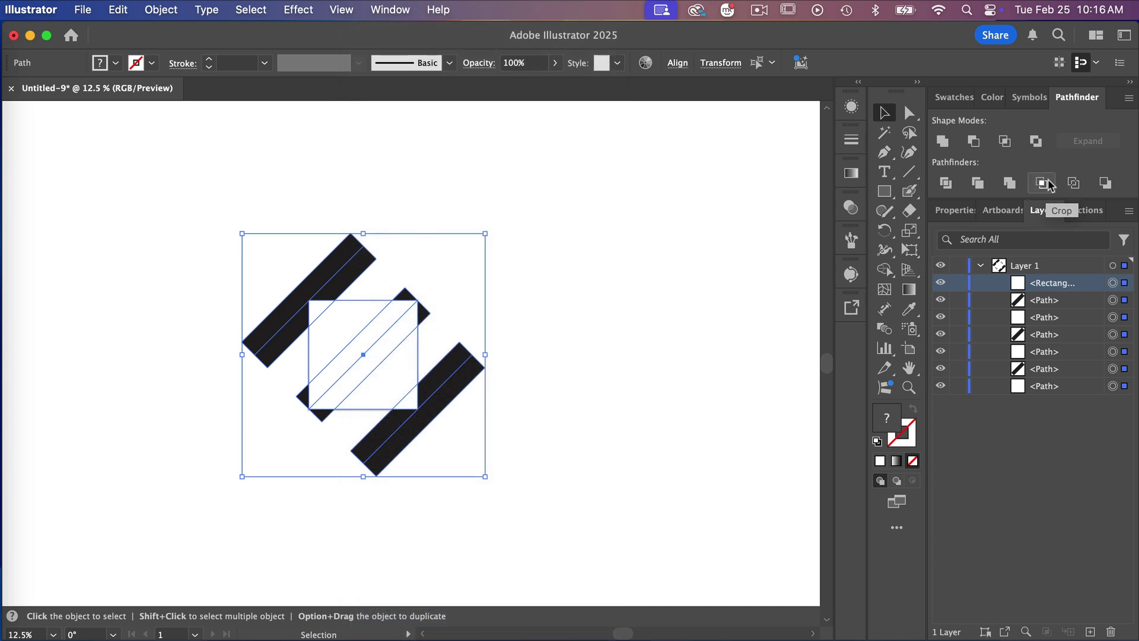
pyautogui.click(1042, 183)
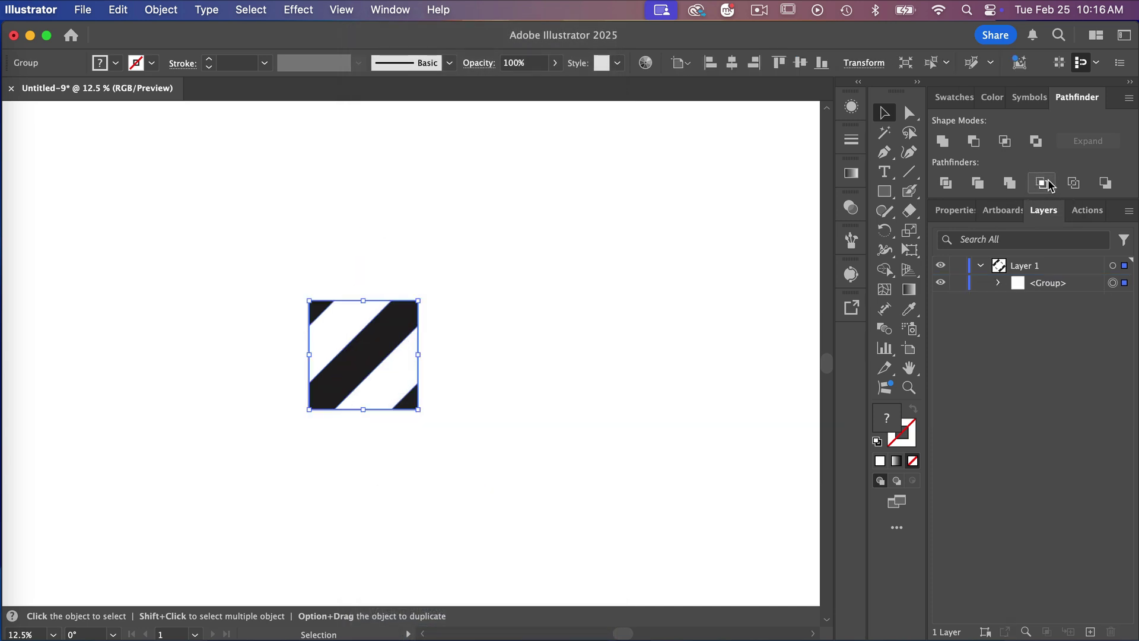
# Delete the two white paths inside the cropped group, leaving three black stripe paths.
pyautogui.click(597, 273)
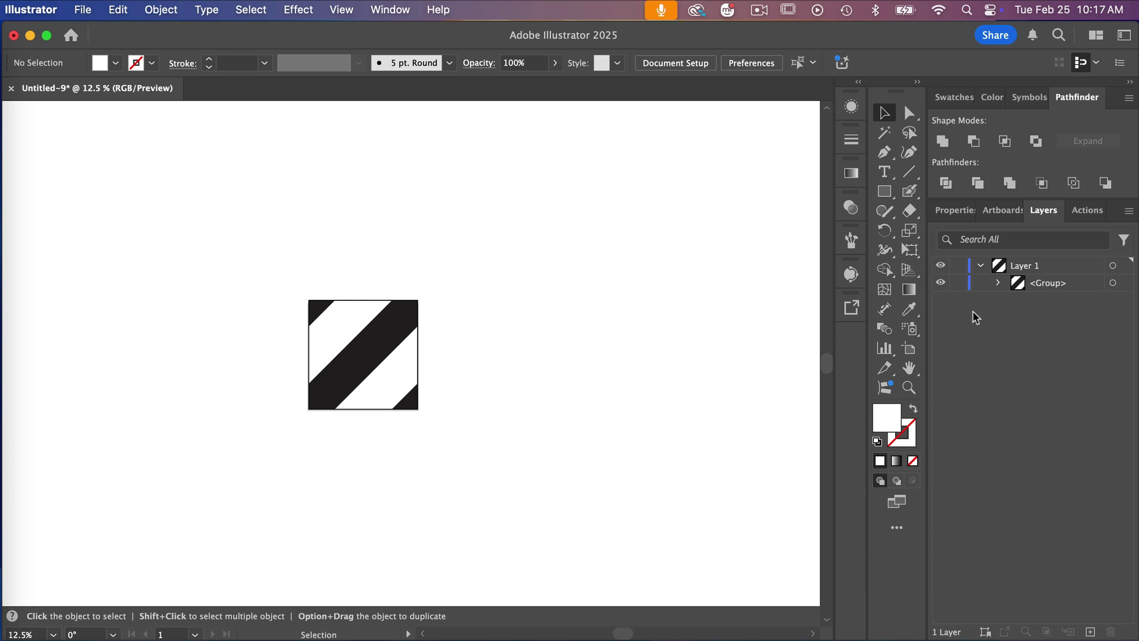
pyautogui.click(998, 283)
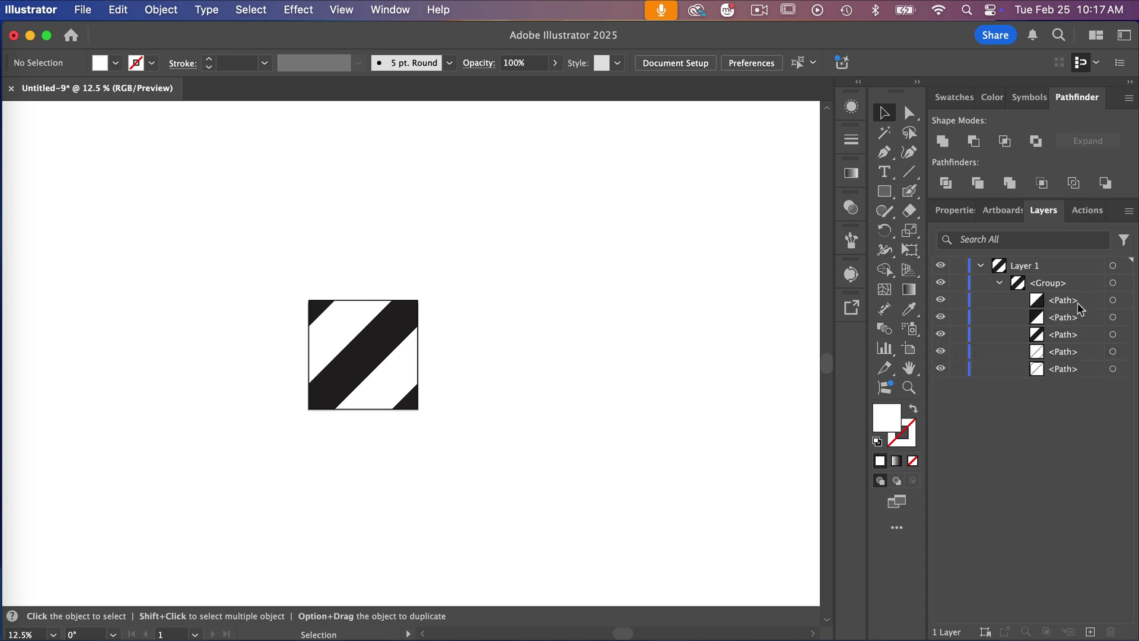
pyautogui.click(1112, 351)
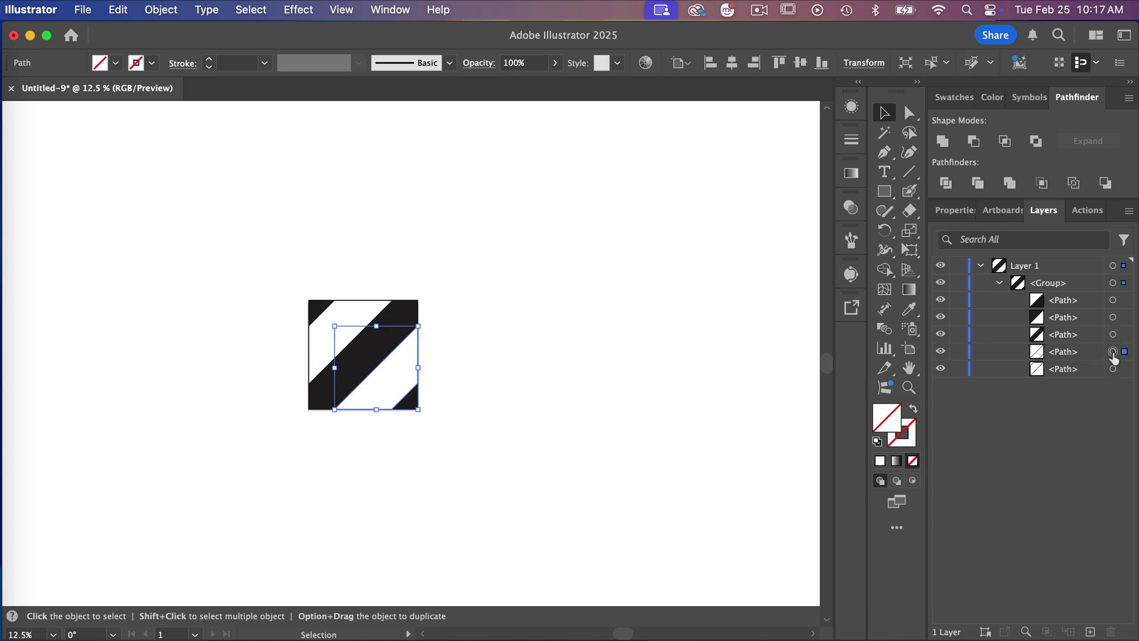
pyautogui.click(1092, 373)
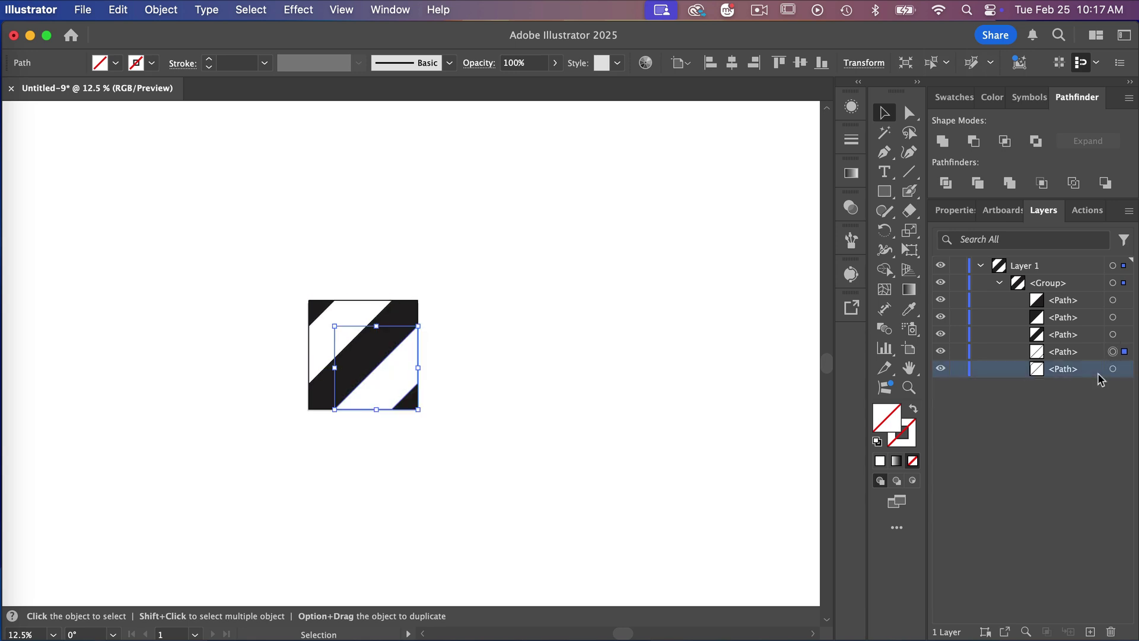
pyautogui.keyDown('shift'); pyautogui.click(1092, 352); pyautogui.keyUp('shift')
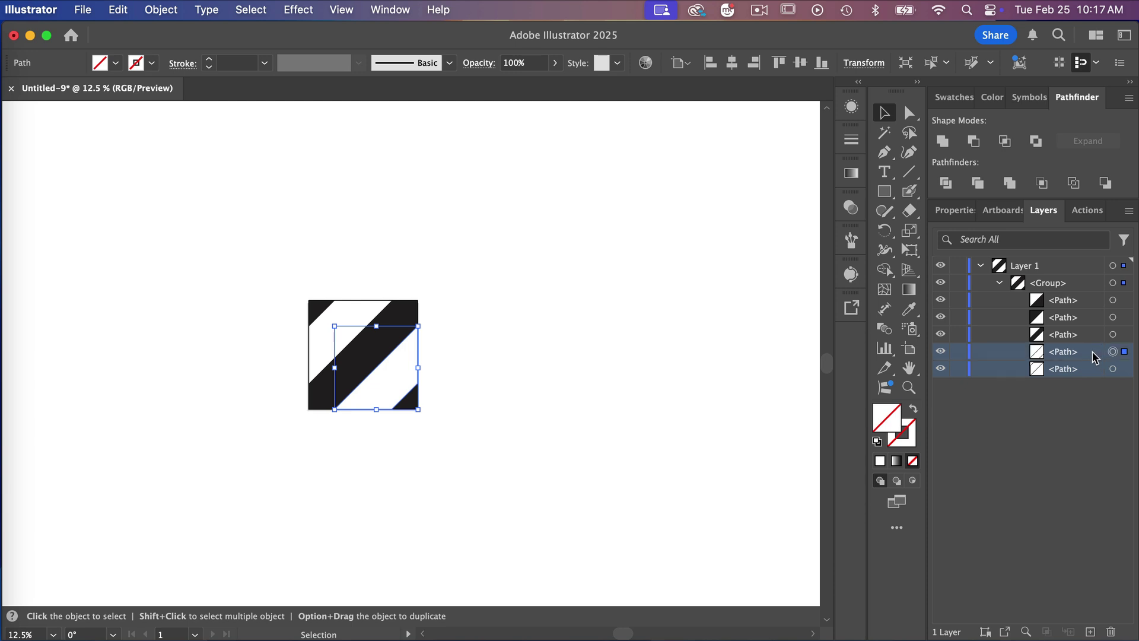
pyautogui.click(1111, 633)
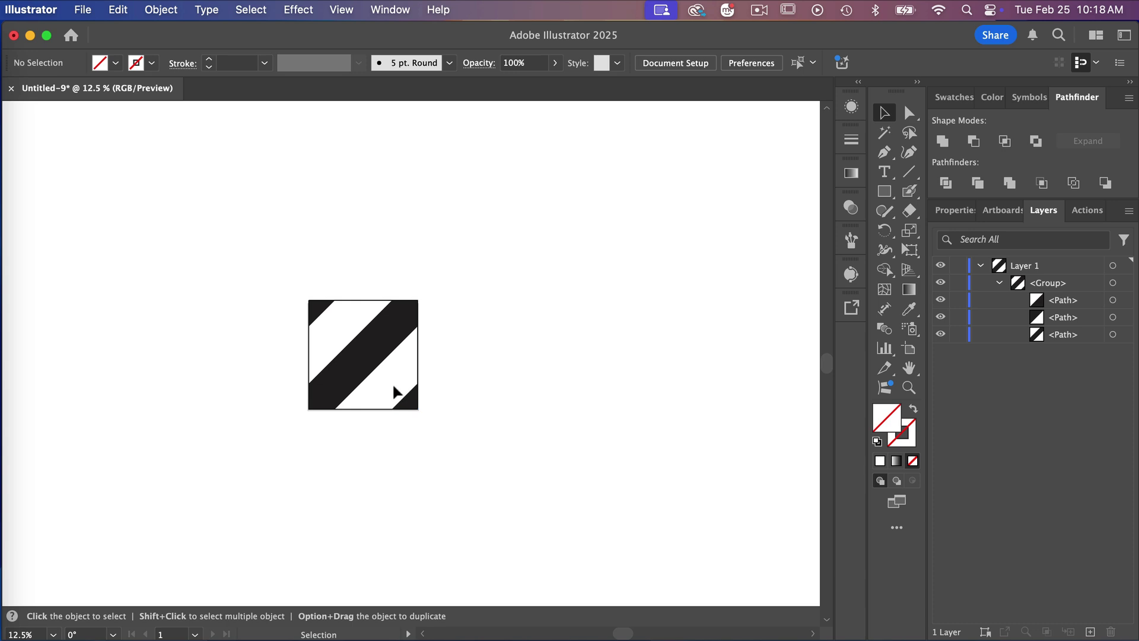
# Create a 600 × 600 px square with the Rectangle tool.
pyautogui.click(884, 191)
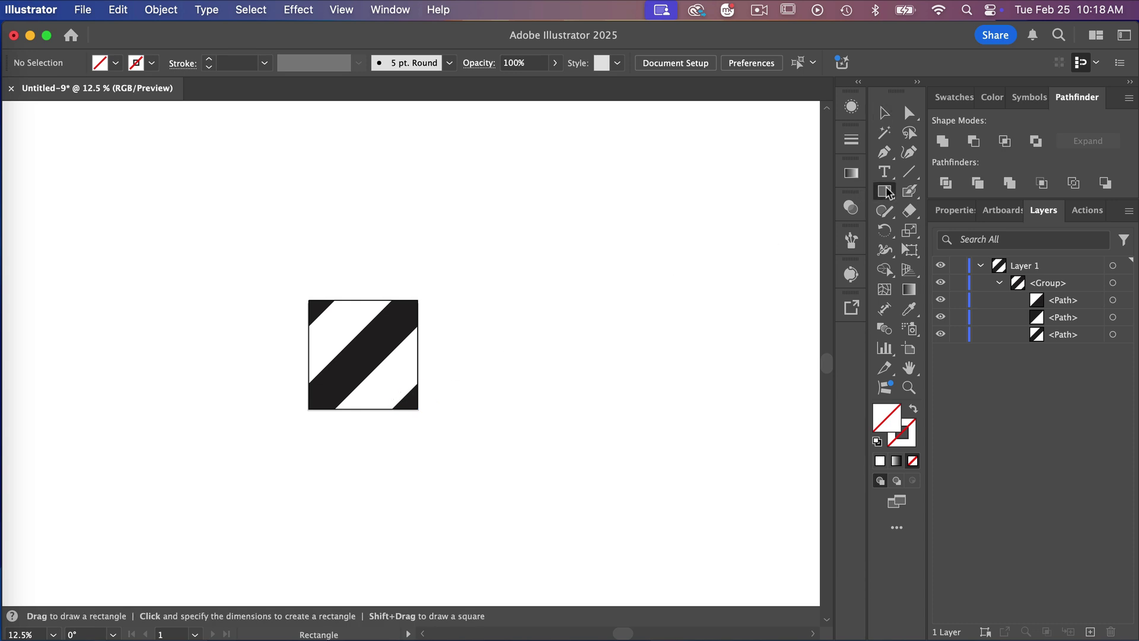
pyautogui.click(473, 355)
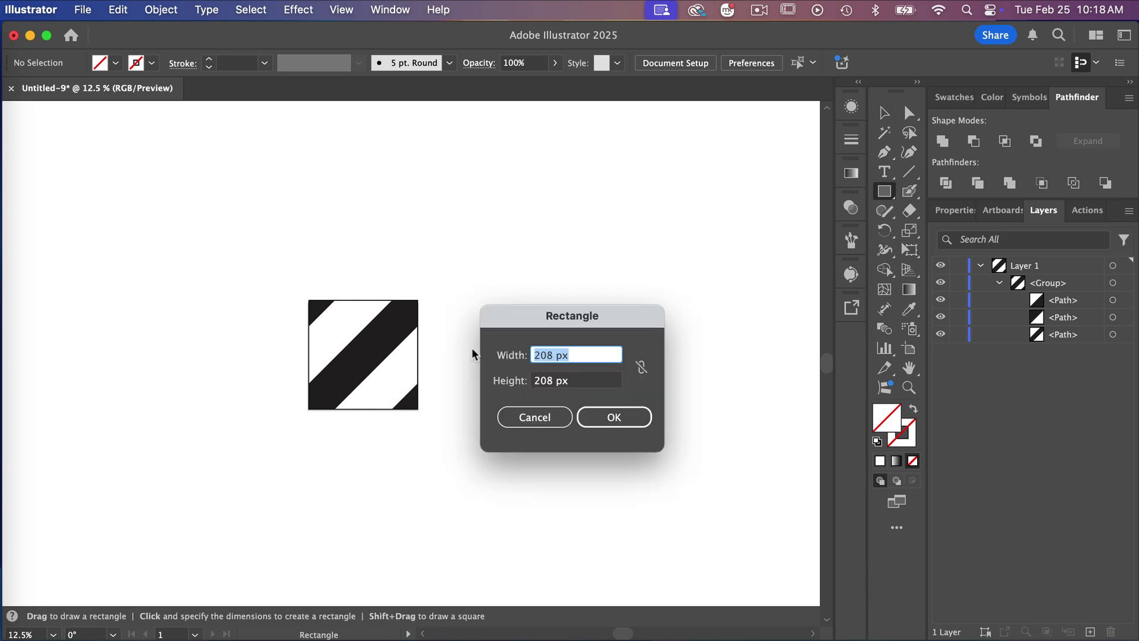
pyautogui.write('600')
pyautogui.press('Tab')
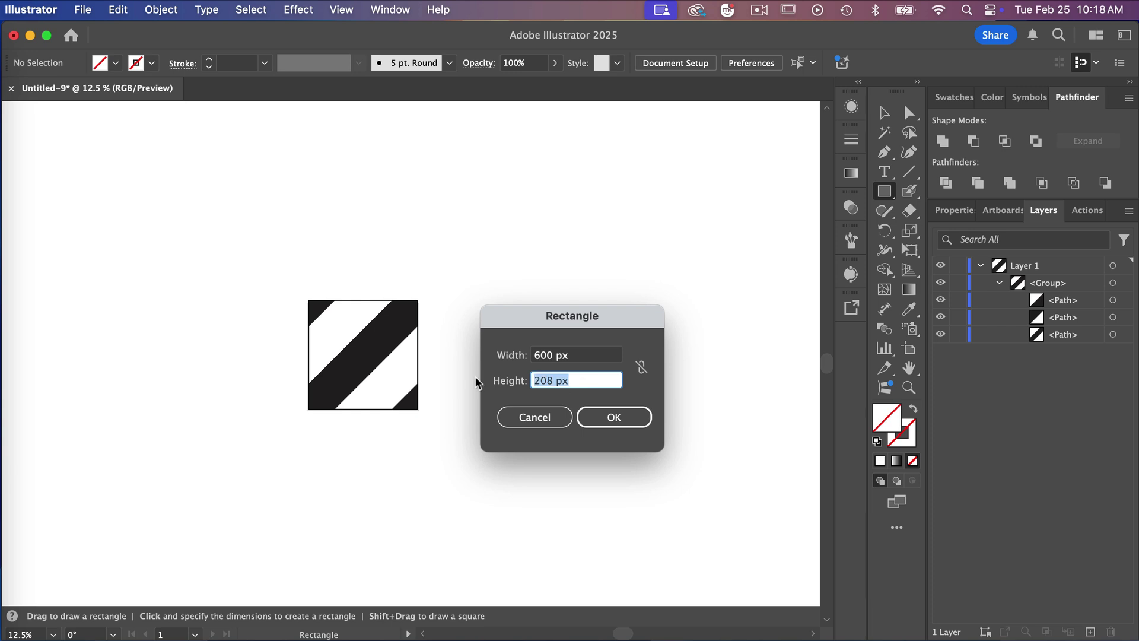
pyautogui.write('600')
pyautogui.click(605, 415)
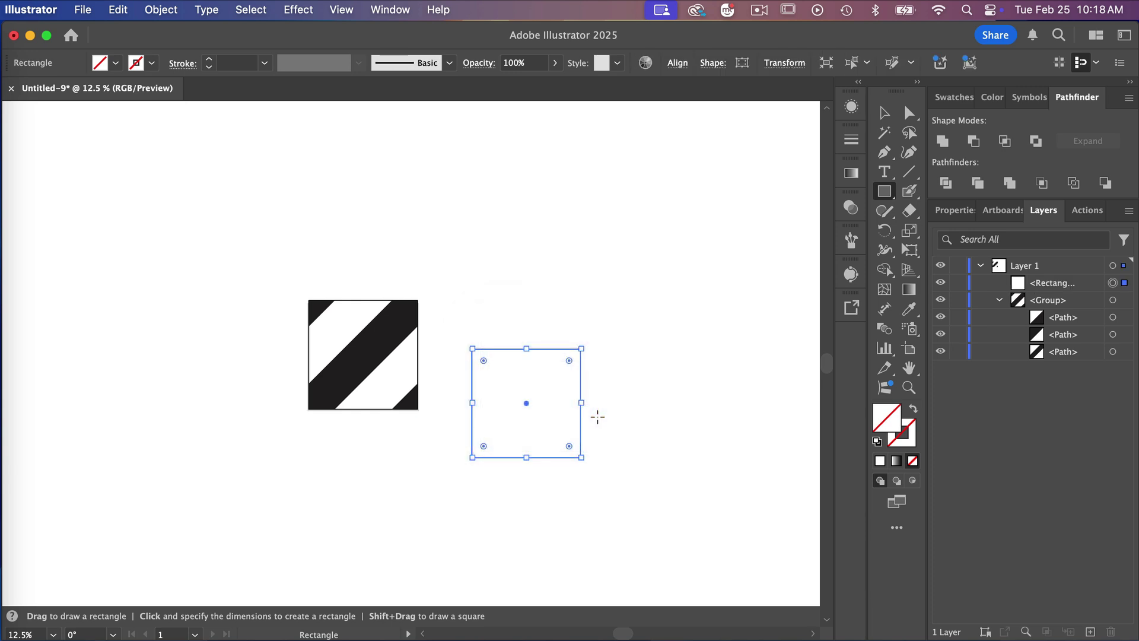
# Centre the square horizontally and vertically on the stripes.
pyautogui.click(675, 64)
pyautogui.click(532, 108)
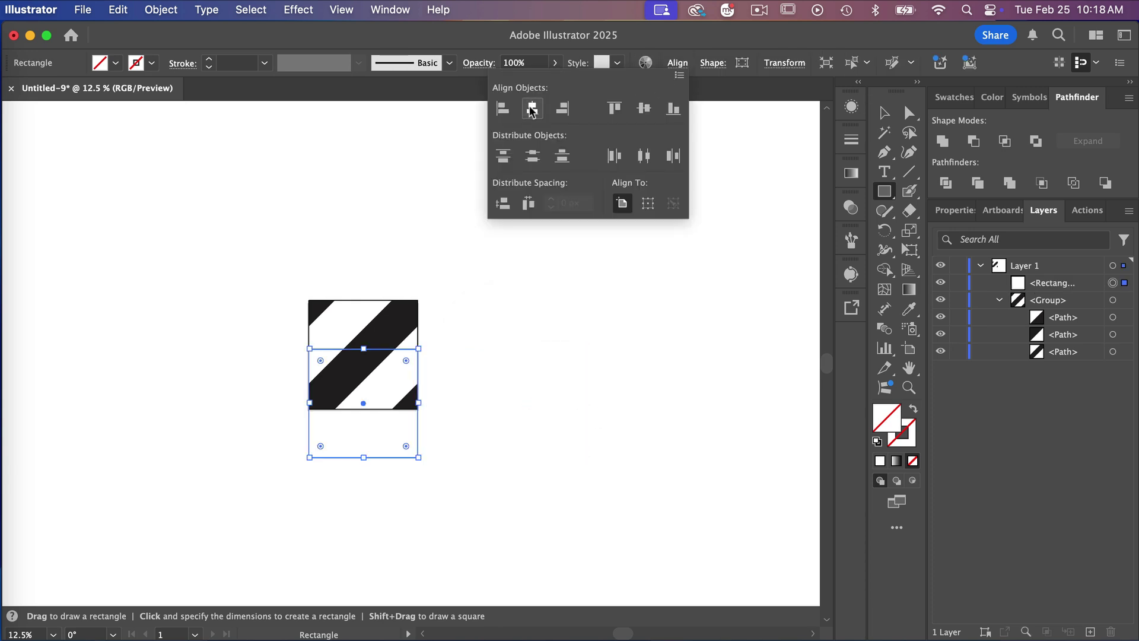
pyautogui.click(644, 108)
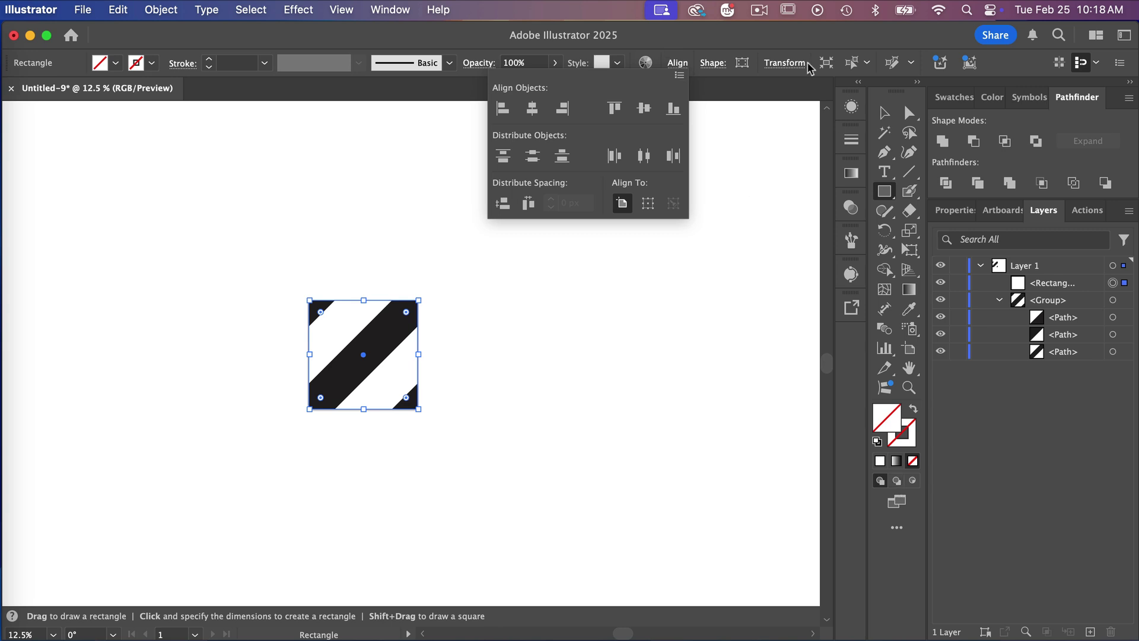
pyautogui.click(813, 82)
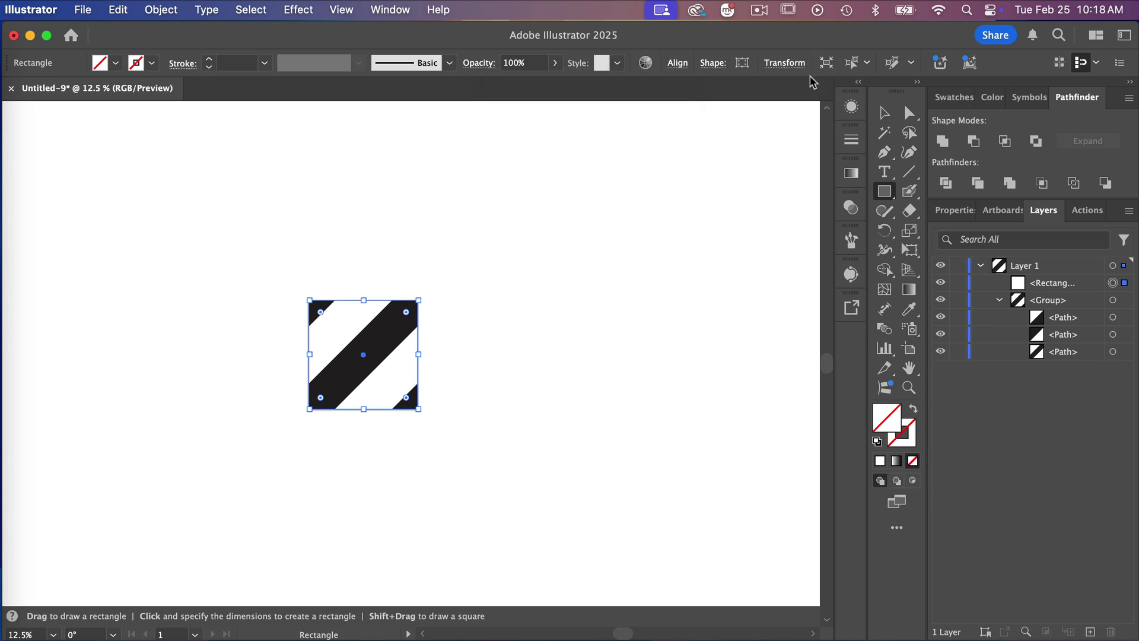
# Fill the square with white and send it behind the stripes.
pyautogui.click(954, 97)
pyautogui.click(961, 149)
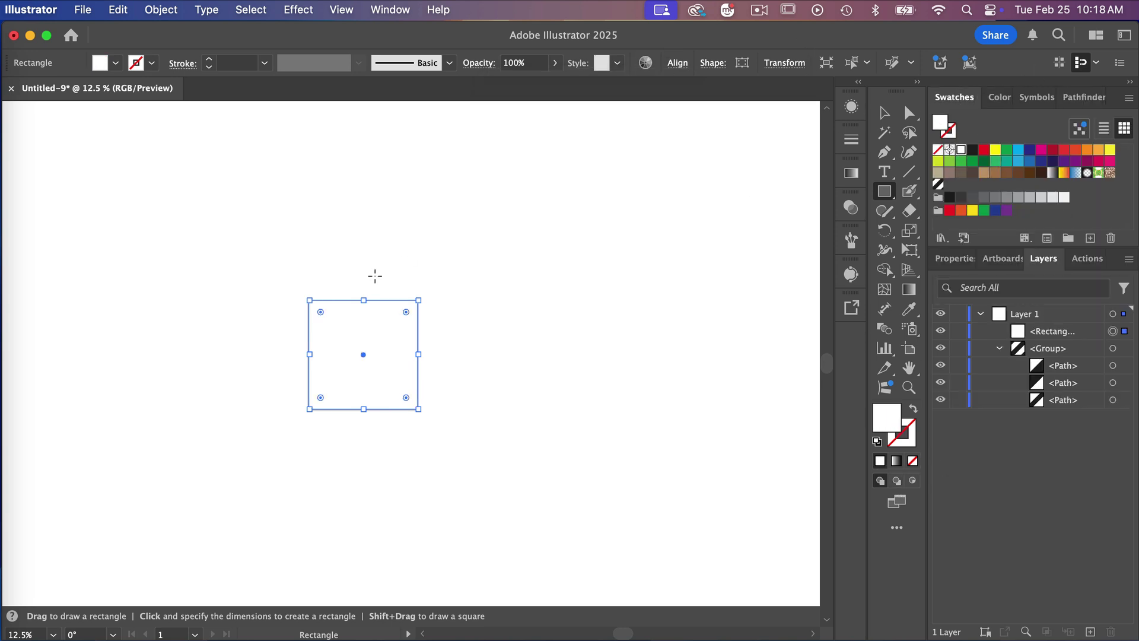
pyautogui.click(161, 10)
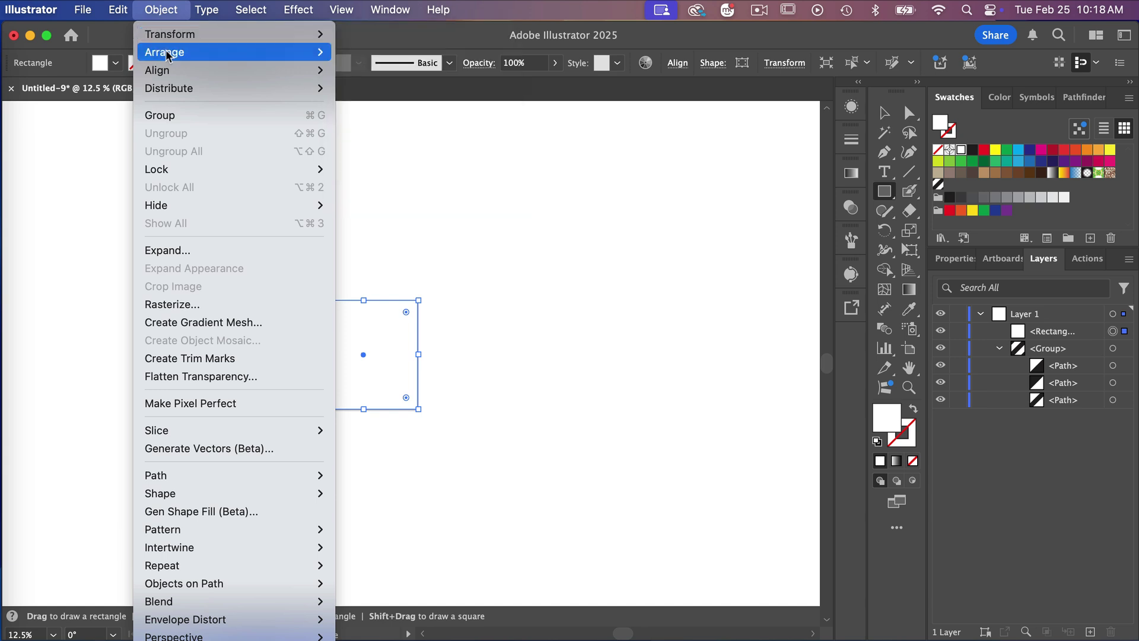
pyautogui.moveTo(172, 52)
pyautogui.click(414, 106)
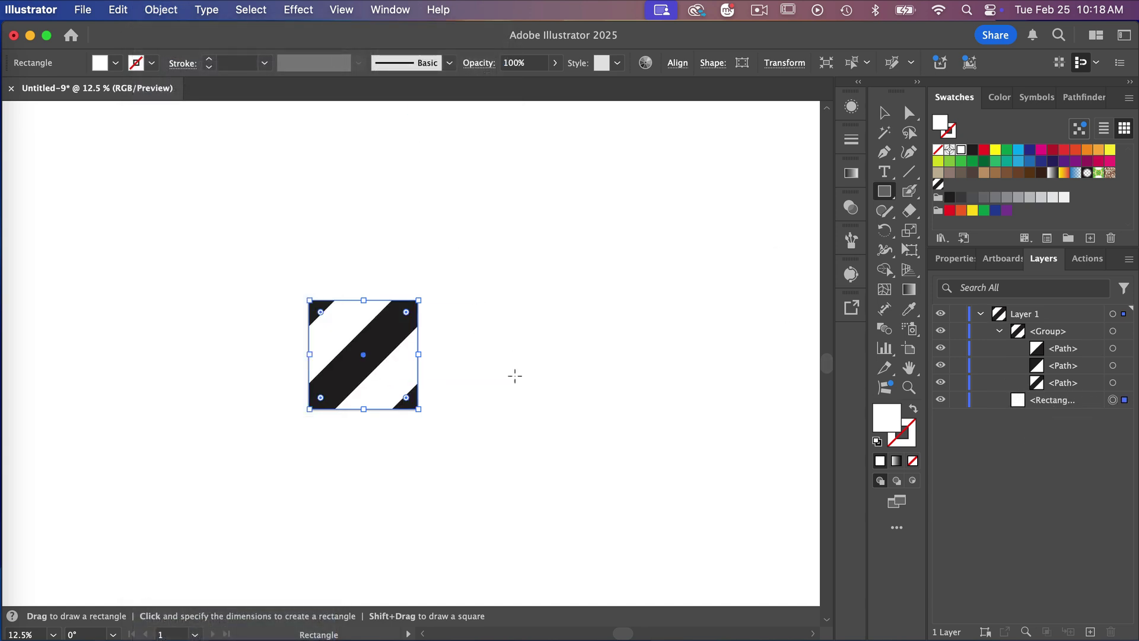
pyautogui.click(884, 113)
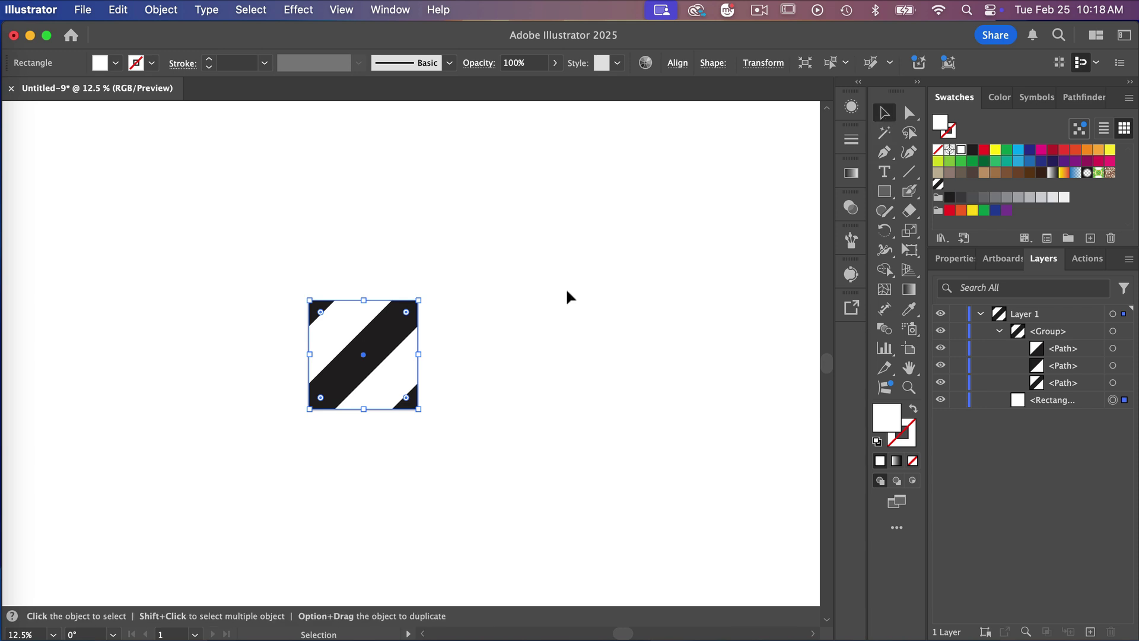
pyautogui.click(565, 287)
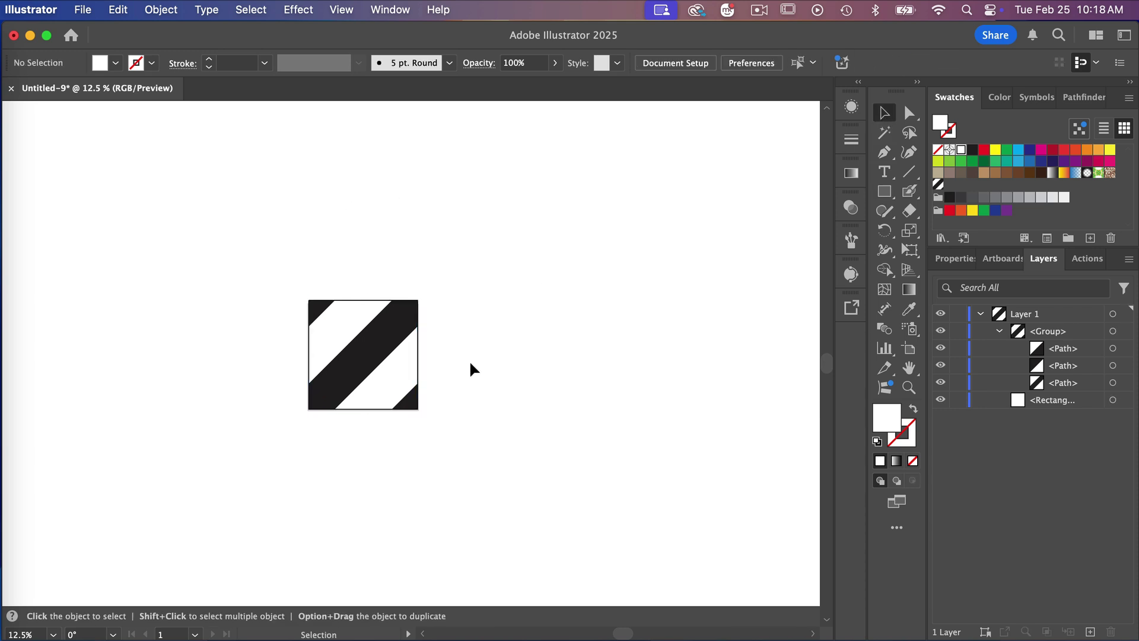
# Zoom in on the striped tile and select all of its artwork.
pyautogui.press('a')
pyautogui.press('super+equal')
pyautogui.press('super+equal')
pyautogui.press('super+equal')
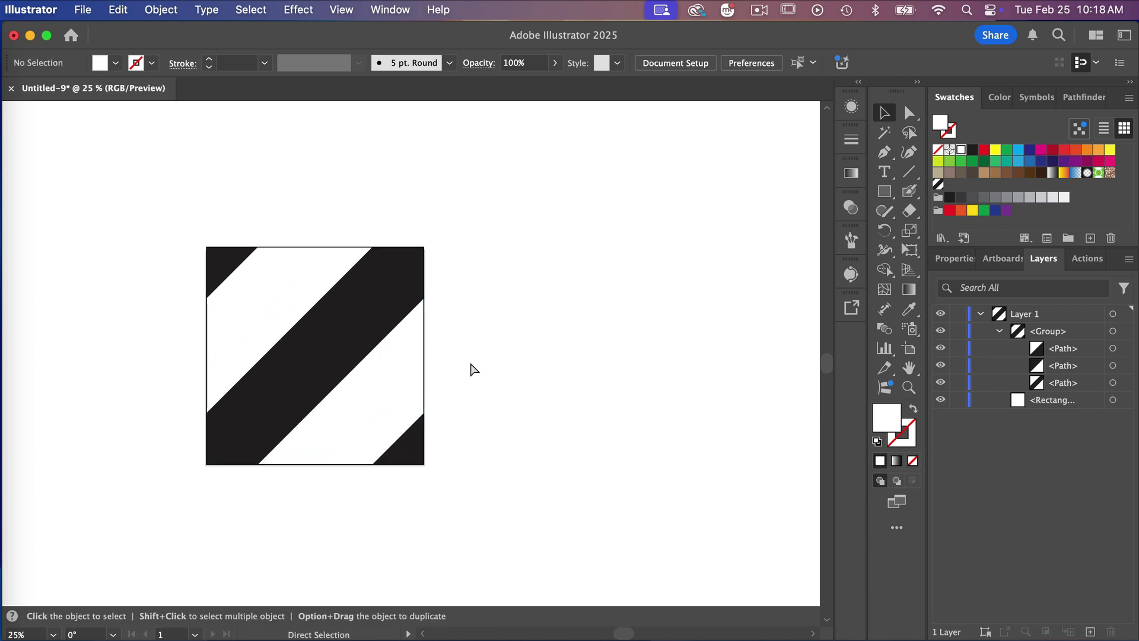
pyautogui.scroll(-3, 97, 181)
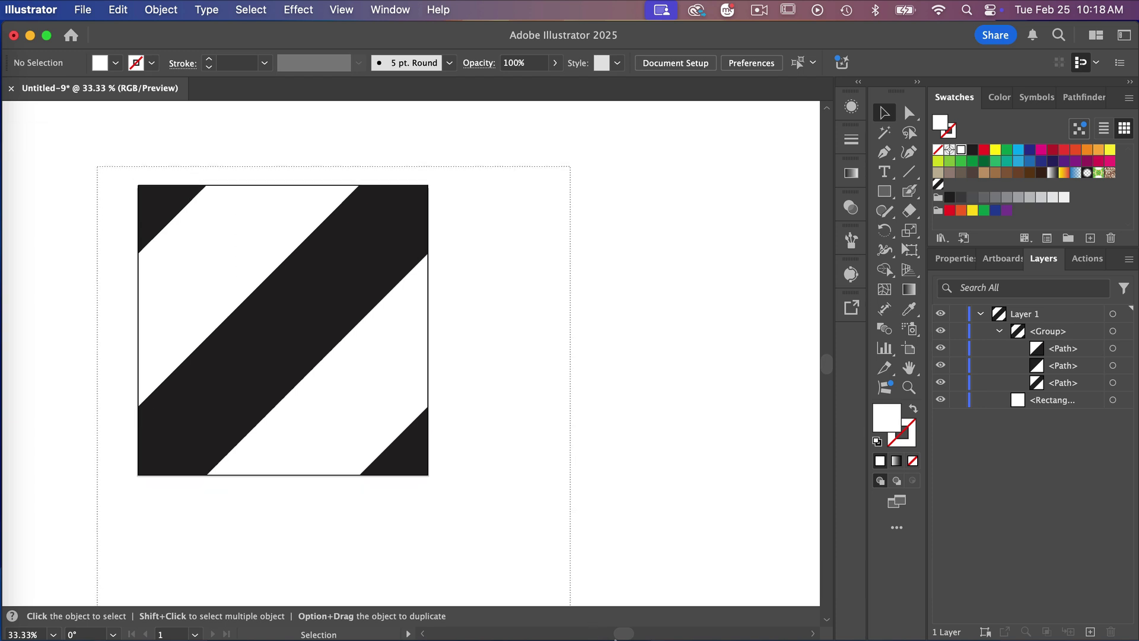
pyautogui.moveTo(97, 181); pyautogui.dragTo(450, 534)
# Export the tile as diagonal-stripes.jpg in JPEG: RGB, maximum quality, 300 ppi.
pyautogui.click(83, 10)
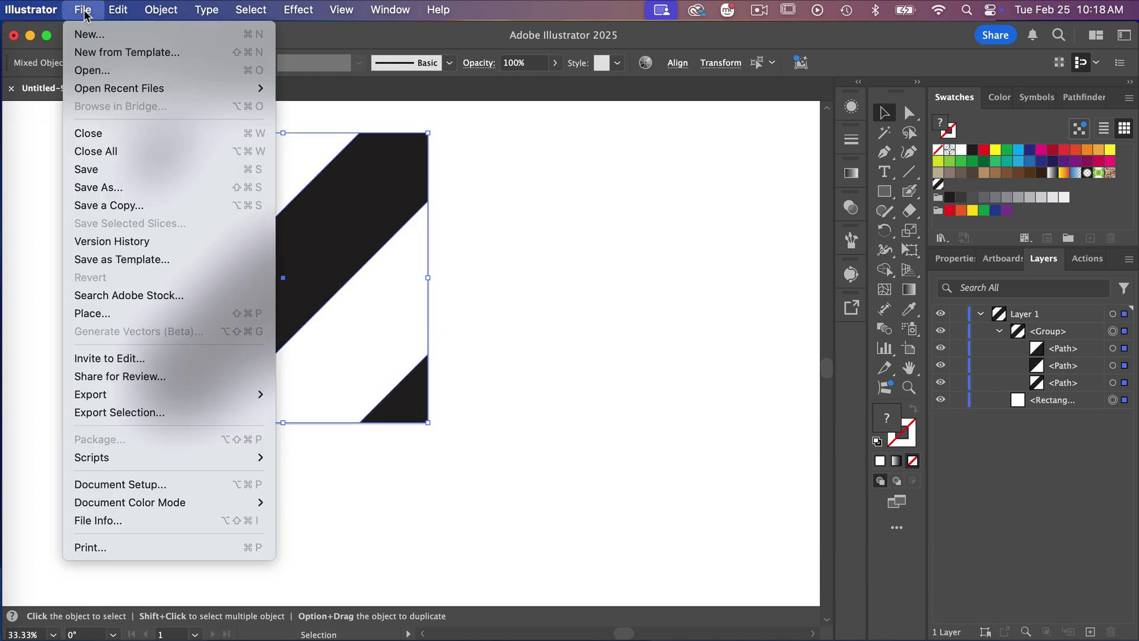
pyautogui.moveTo(153, 394)
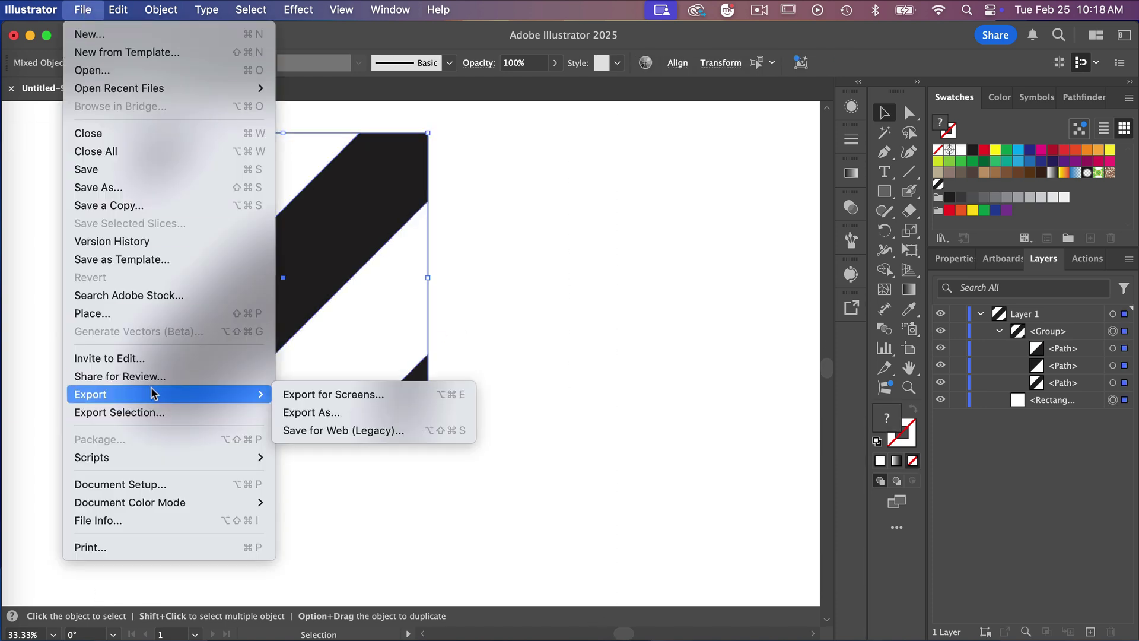
pyautogui.click(306, 414)
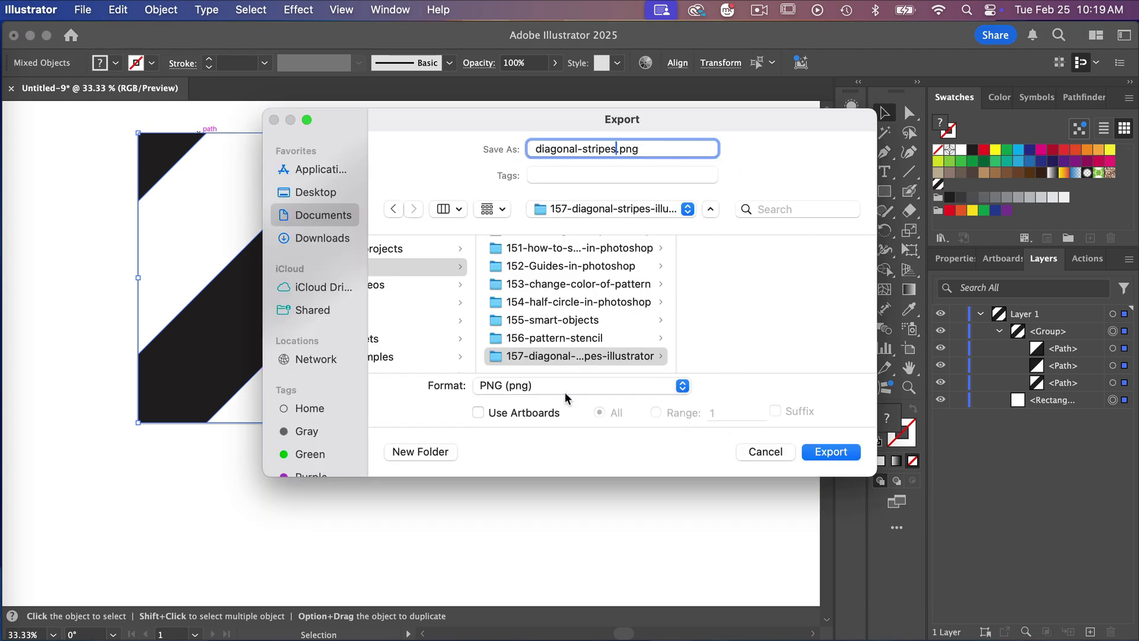
pyautogui.click(660, 389)
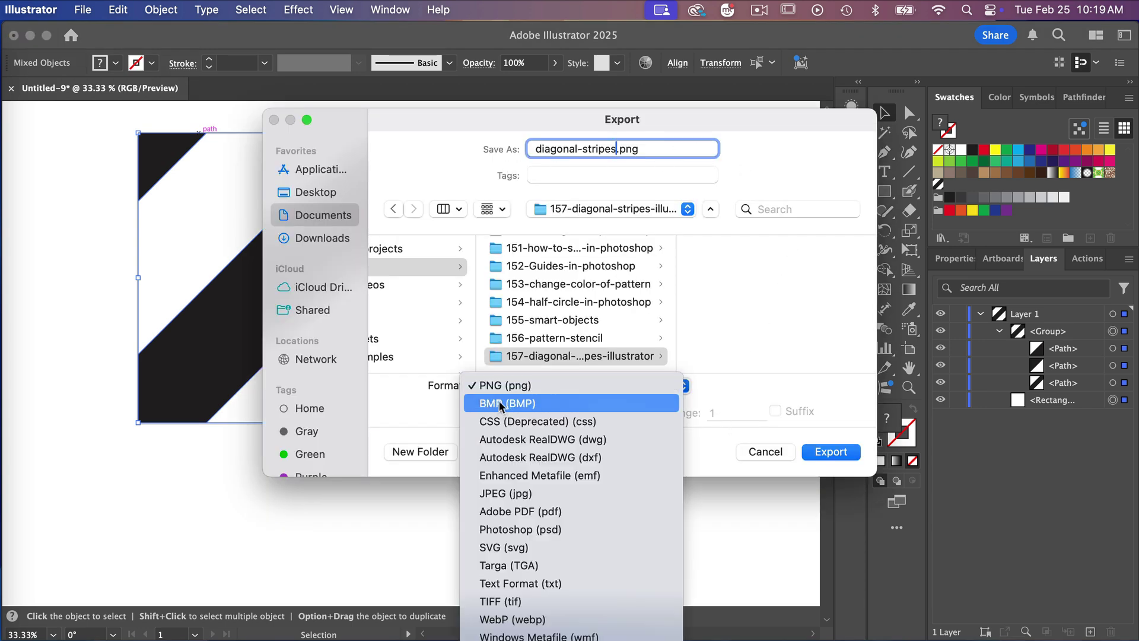
pyautogui.click(547, 494)
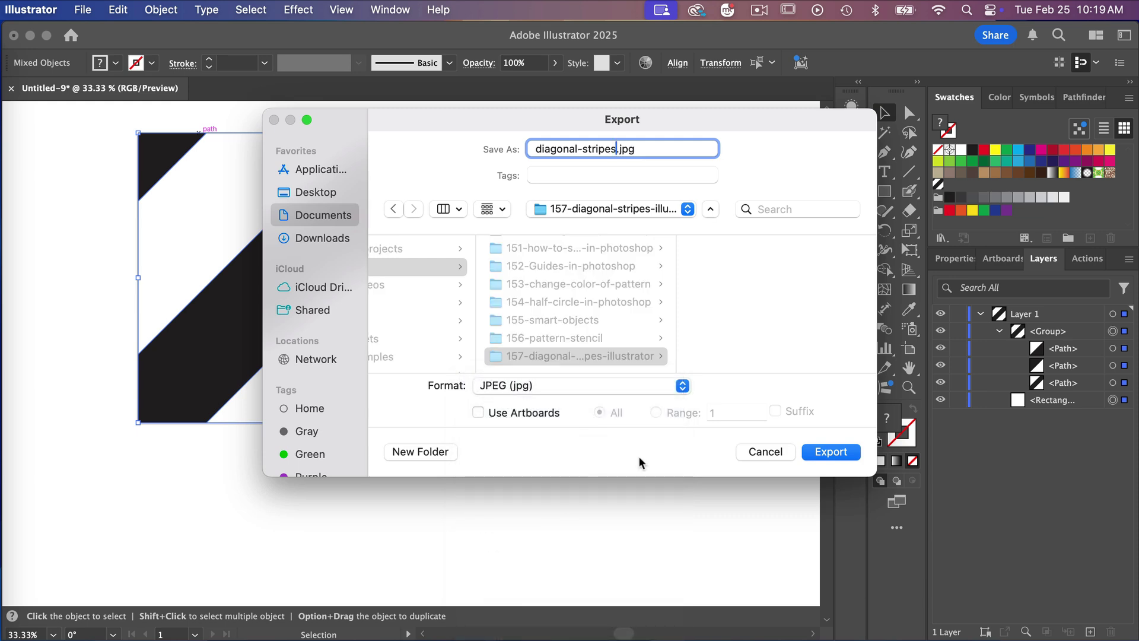
pyautogui.click(831, 452)
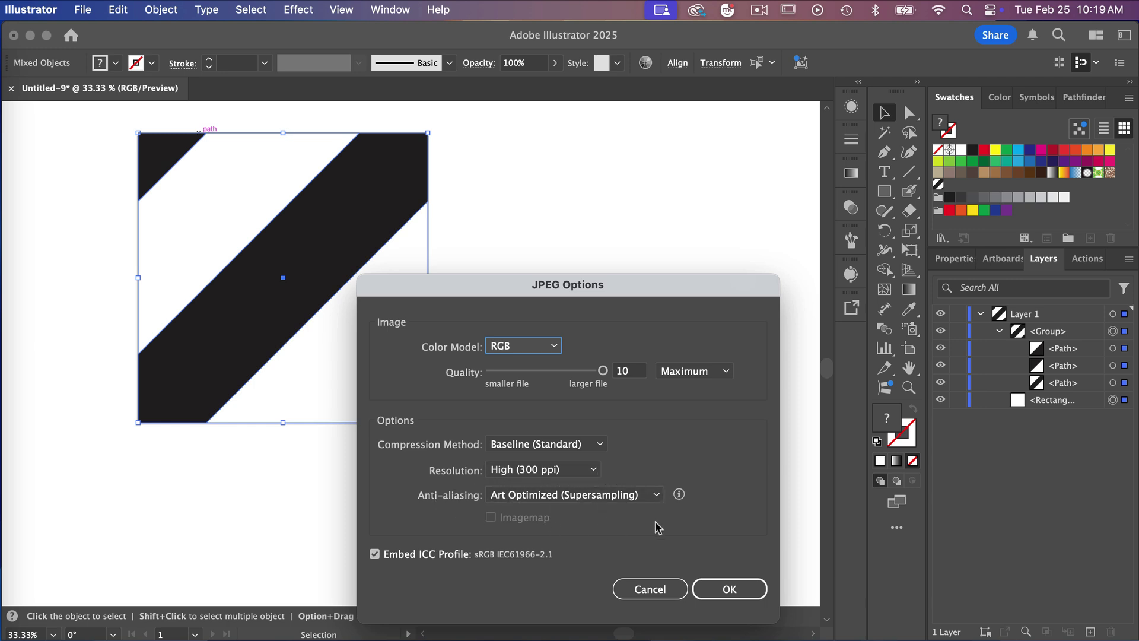
pyautogui.click(727, 588)
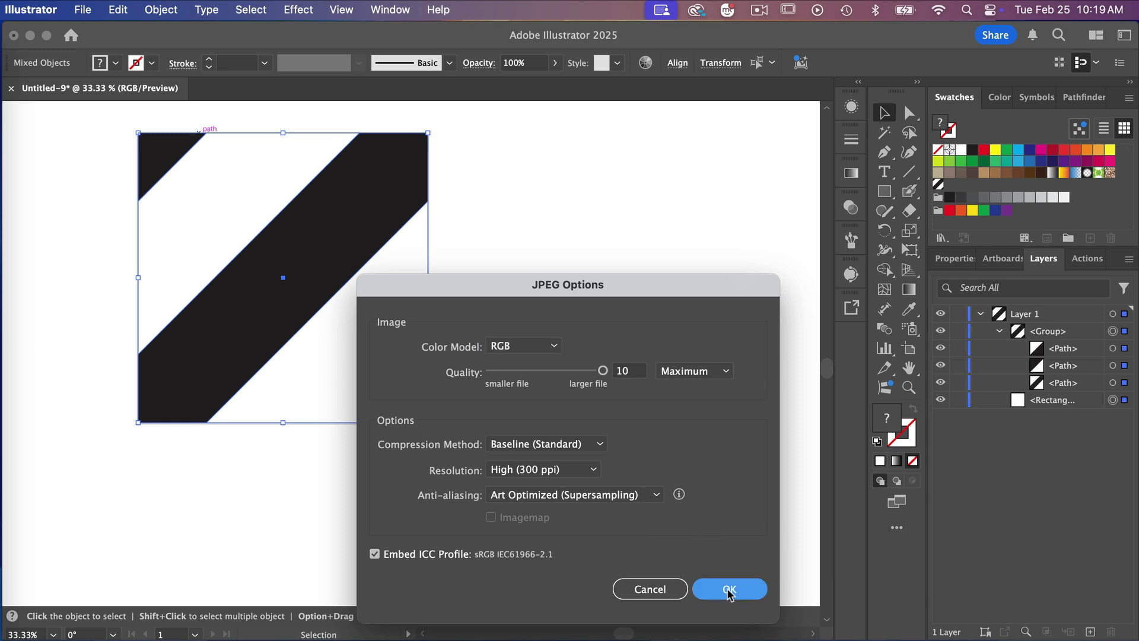